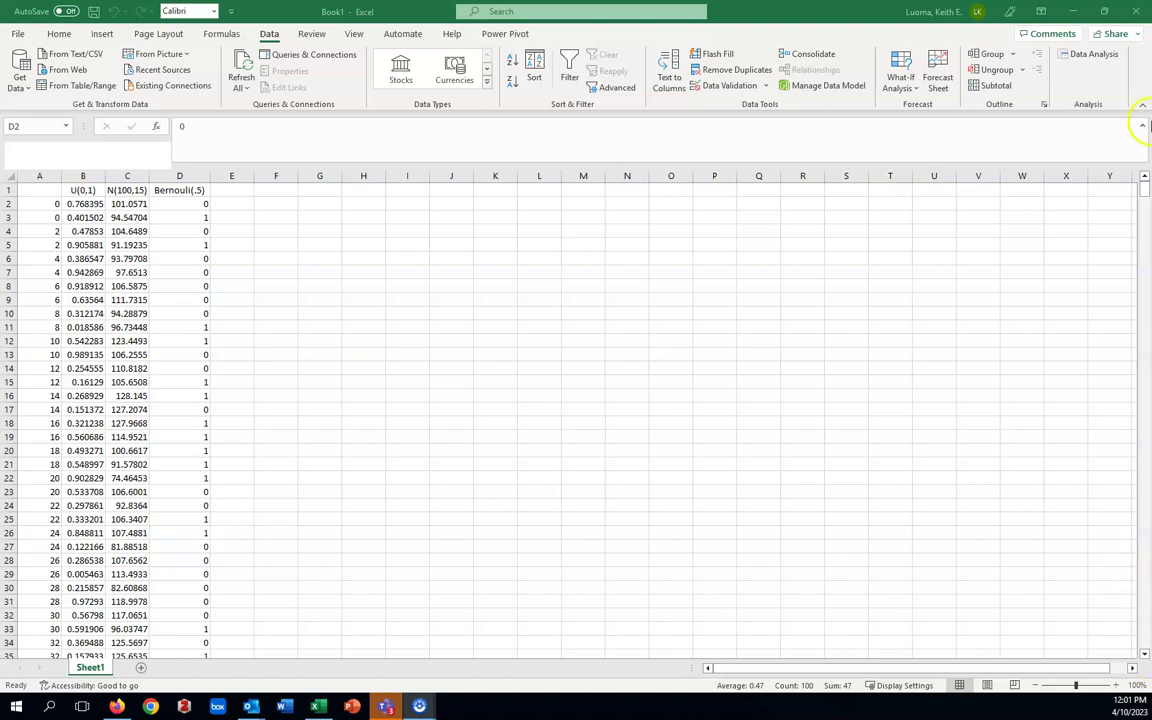
Launch Random Number Generation from Data Analysis and select the Binomial distribution
{"action": "left_click", "coordinate": [1093, 55]}
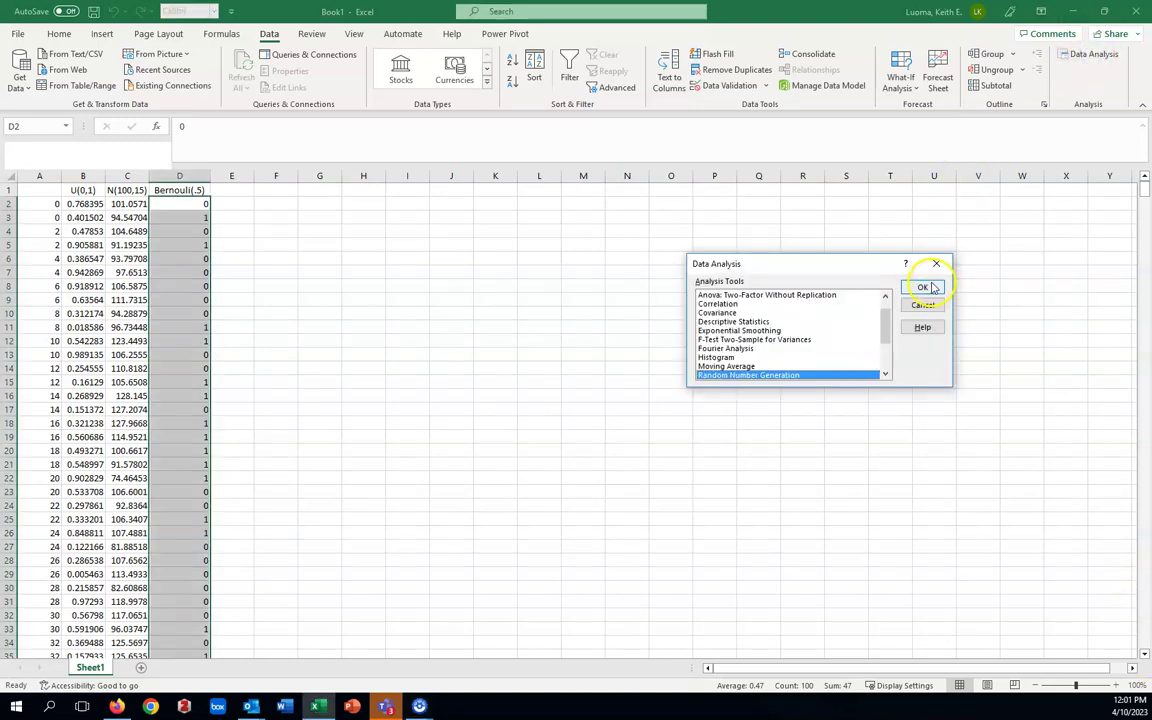
{"action": "left_click", "coordinate": [930, 287]}
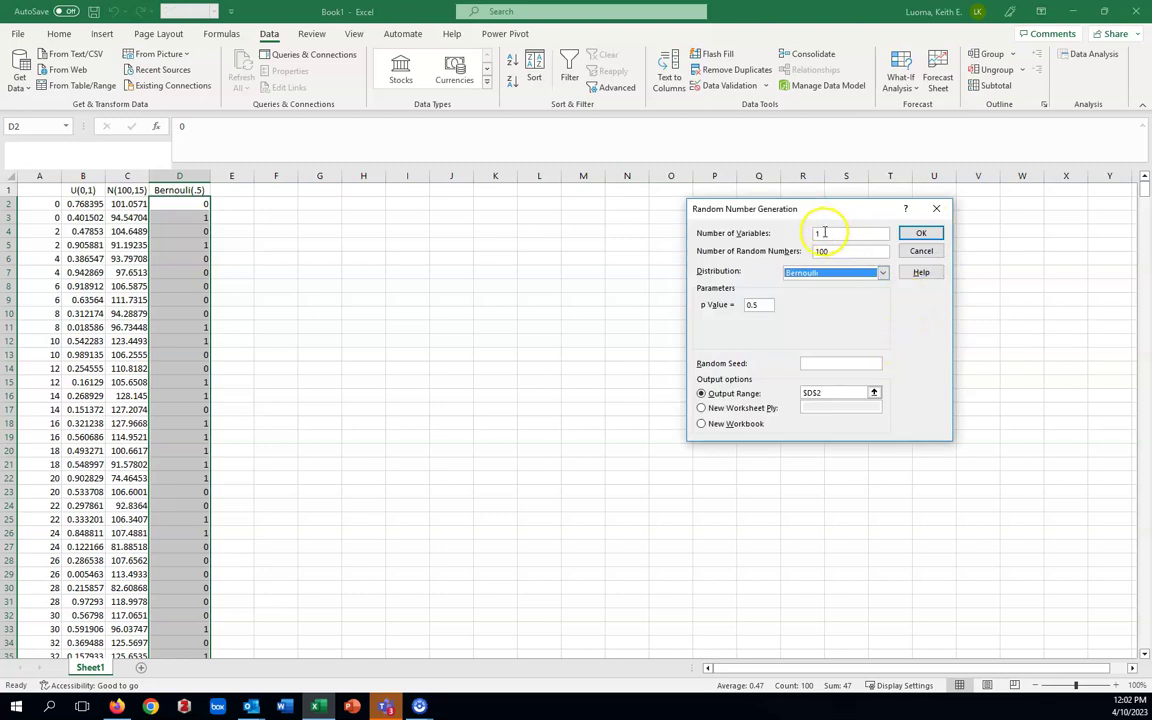
{"action": "left_click", "coordinate": [884, 274]}
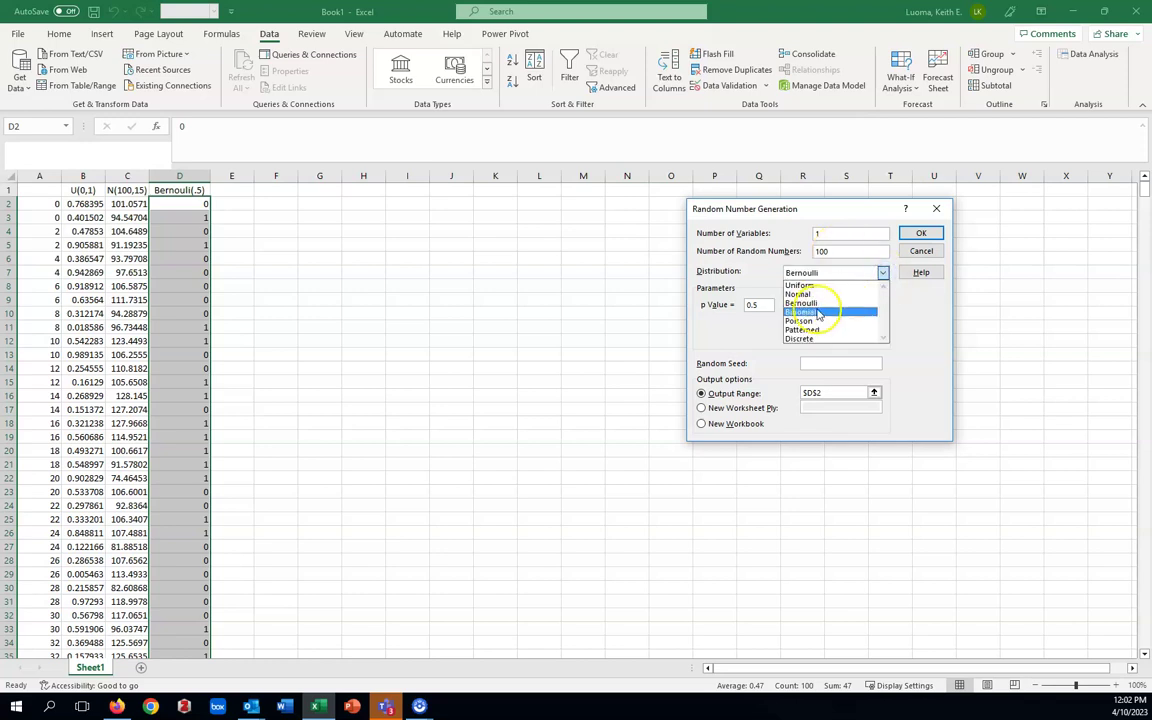
{"action": "left_click", "coordinate": [815, 312]}
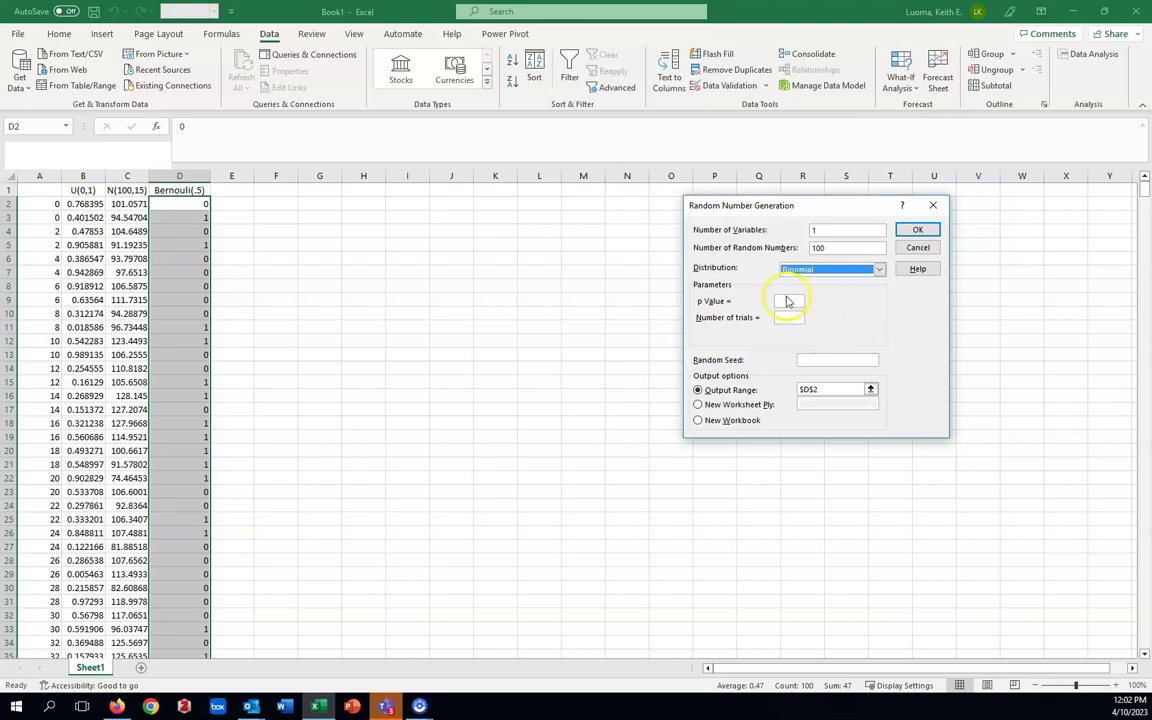
Enter .5 as the p Value and 6 as the Number of trials
{"action": "left_click", "coordinate": [786, 301]}
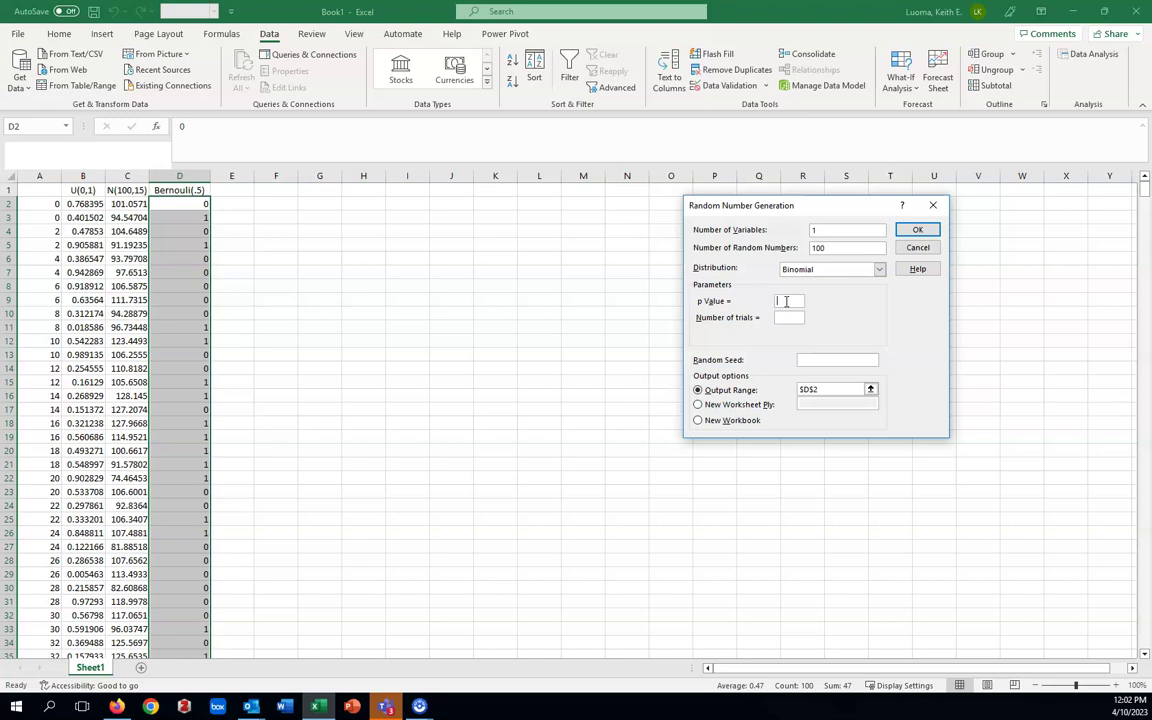
{"action": "type", "text": ".5"}
{"action": "left_click", "coordinate": [781, 317]}
{"action": "type", "text": "6"}
{"action": "left_click", "coordinate": [790, 320]}
{"action": "double_click", "coordinate": [793, 318]}
Change the output range from $D$2 to $E$2 and generate the binomial numbers
{"action": "left_click", "coordinate": [815, 388]}
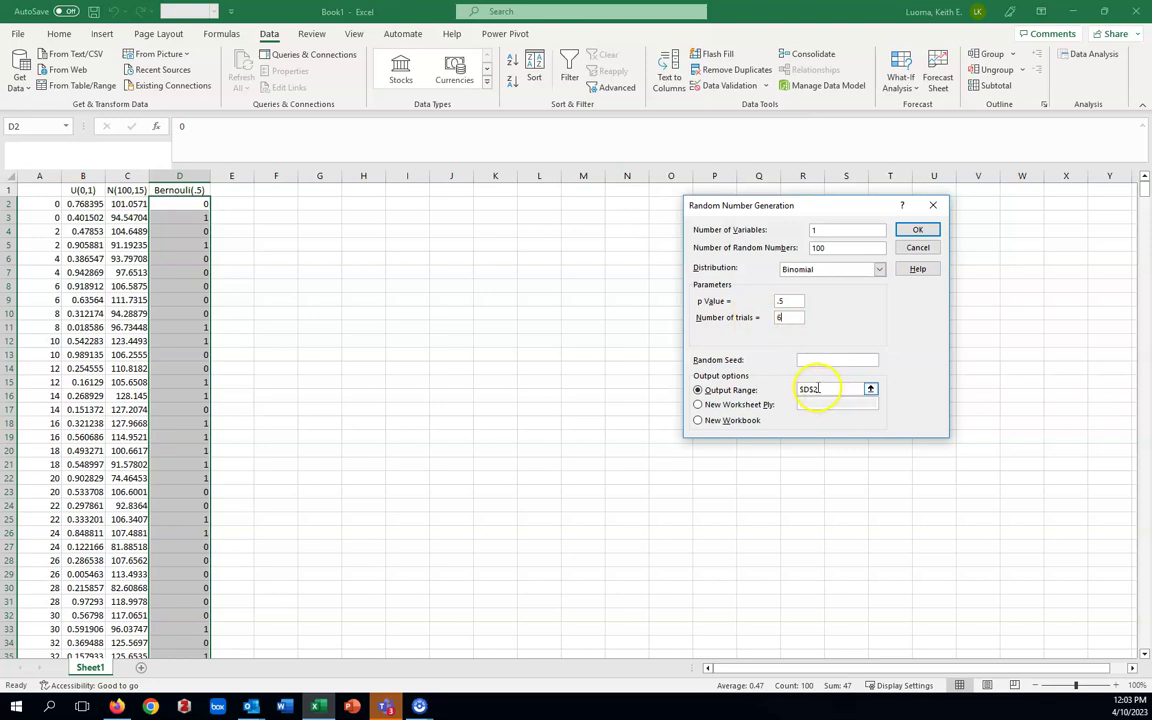
{"action": "left_click_drag", "start_coordinate": [815, 388], "coordinate": [796, 389]}
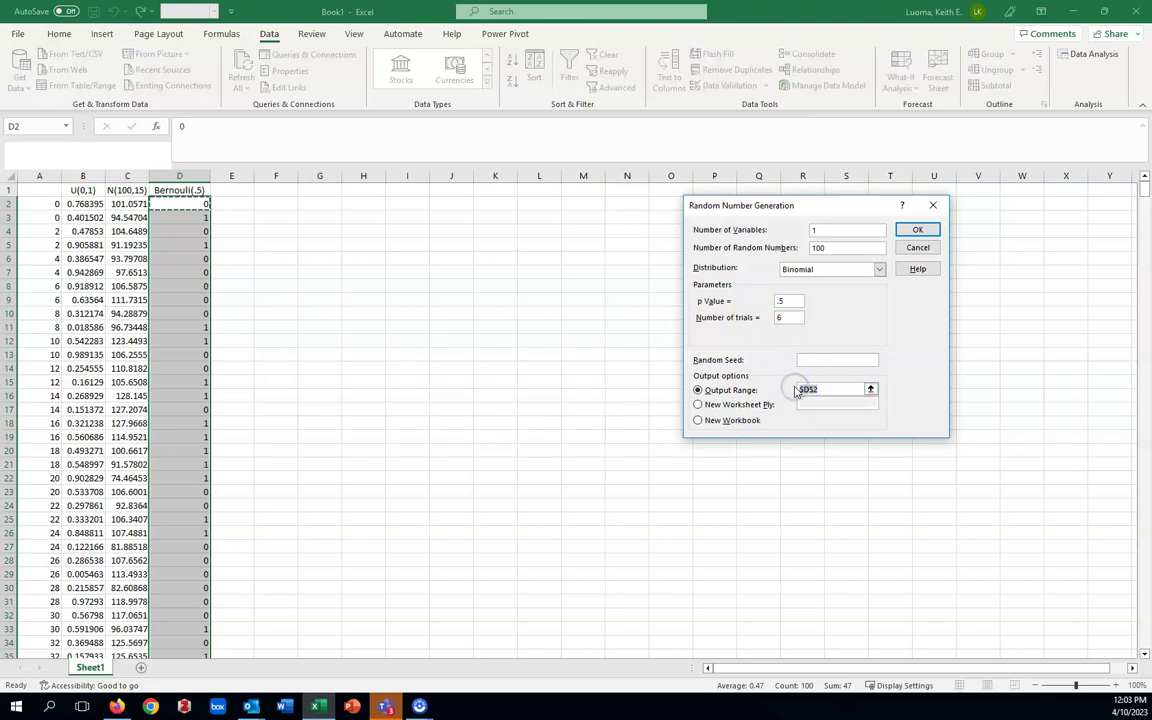
{"action": "key", "text": "BackSpace"}
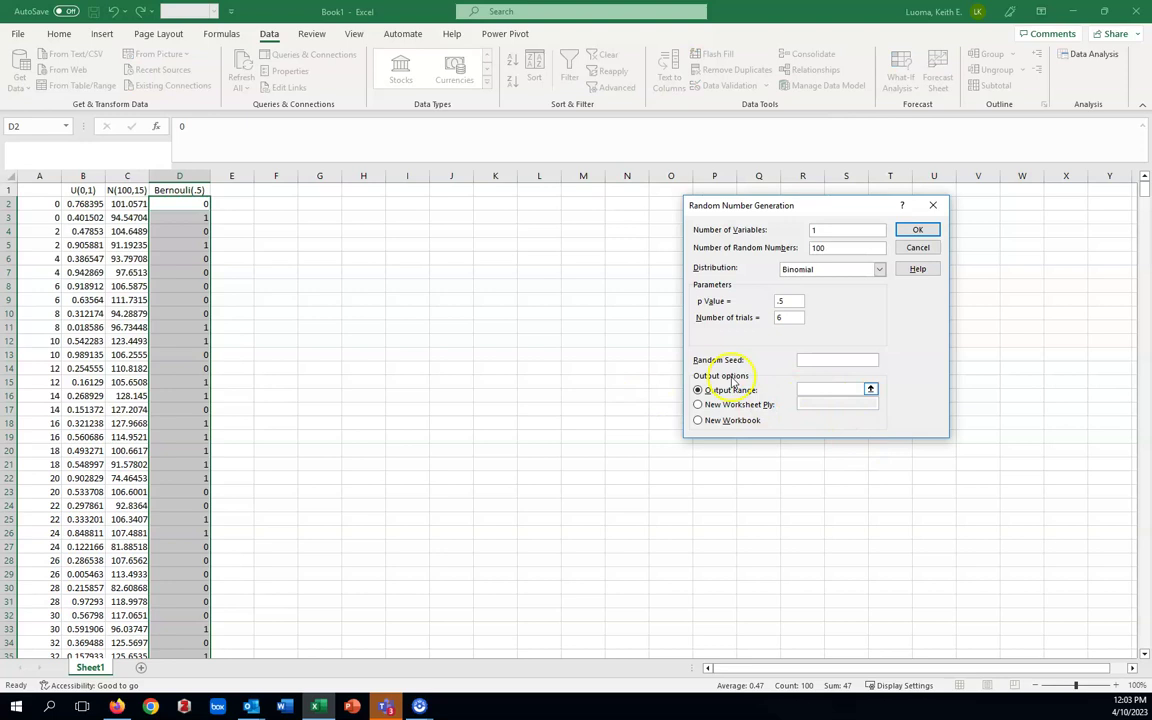
{"action": "left_click", "coordinate": [240, 204]}
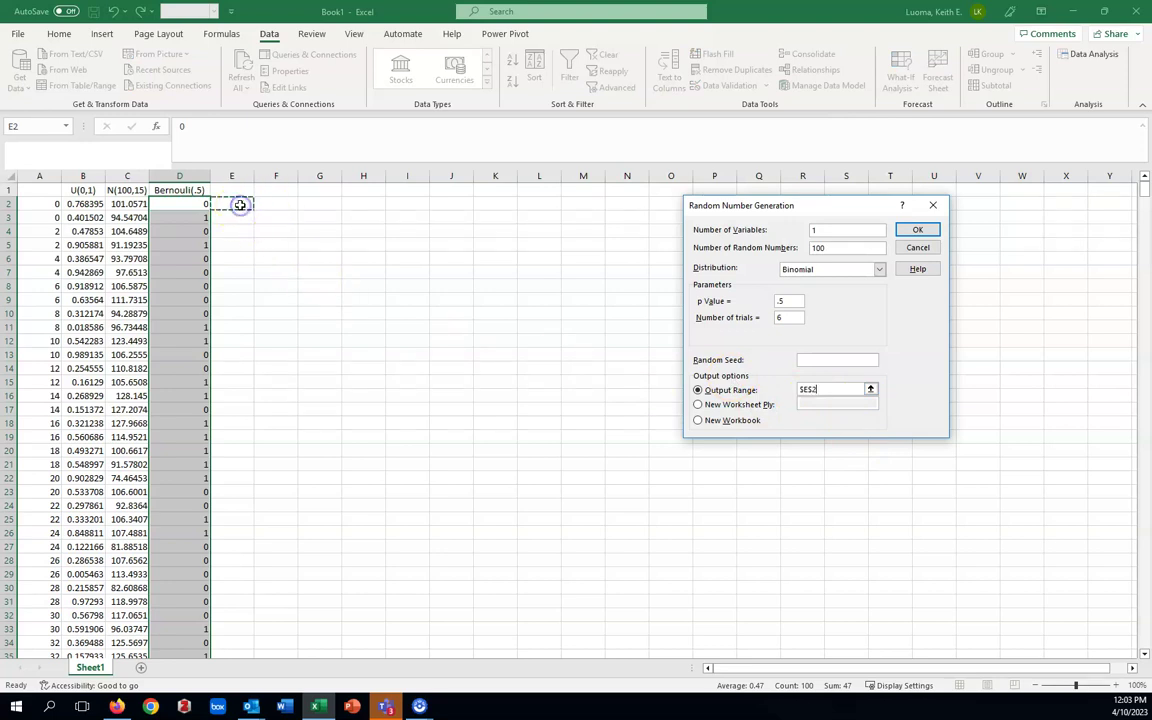
{"action": "left_click", "coordinate": [918, 231]}
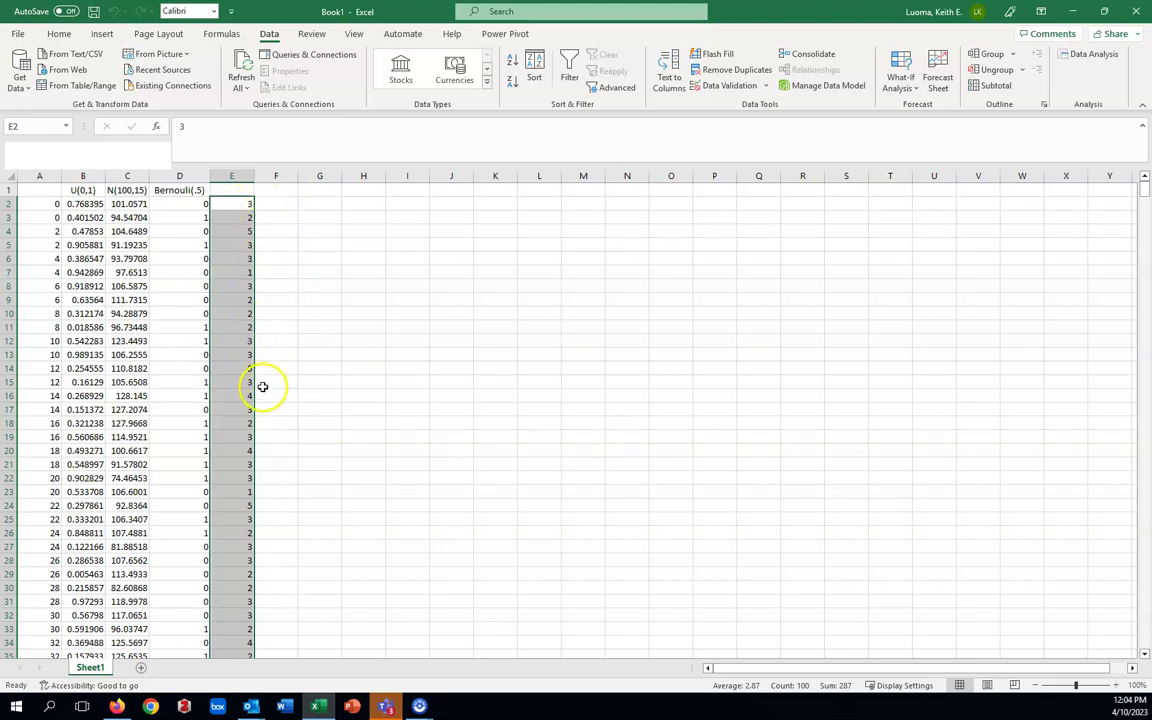
{"action": "scroll", "coordinate": [257, 386], "scroll_direction": "down", "scroll_amount": 5}
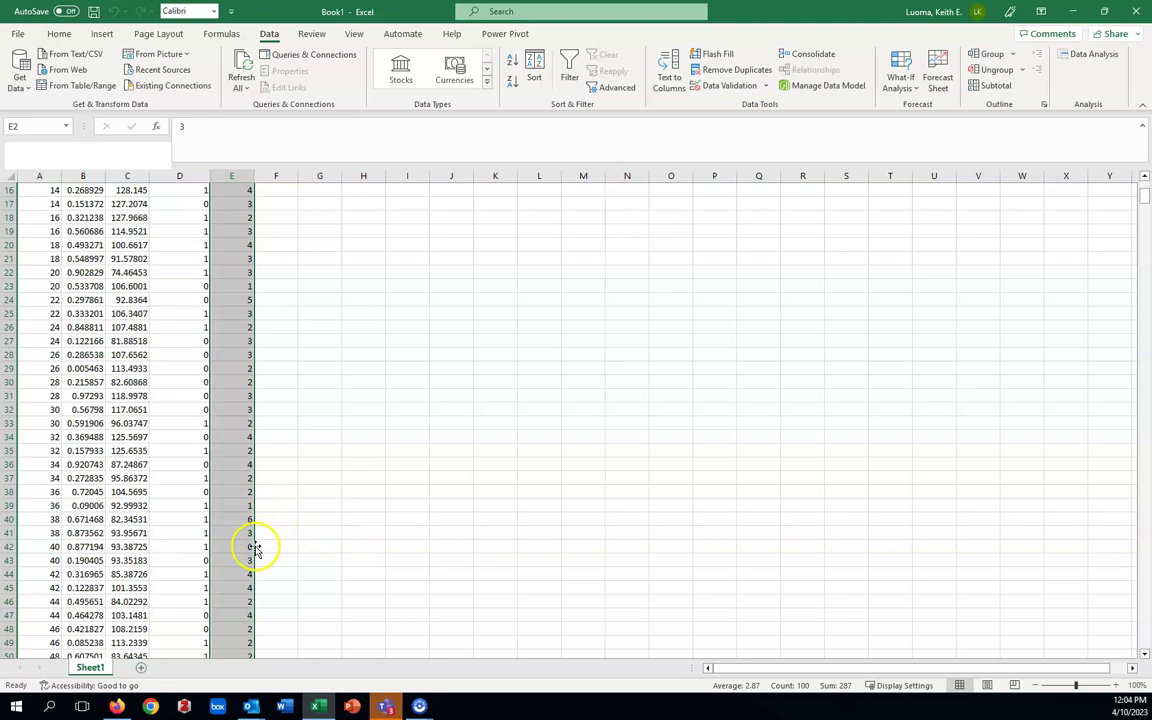
{"action": "scroll", "coordinate": [296, 549], "scroll_direction": "down", "scroll_amount": 6}
{"action": "scroll", "coordinate": [296, 549], "scroll_direction": "down", "scroll_amount": 8}
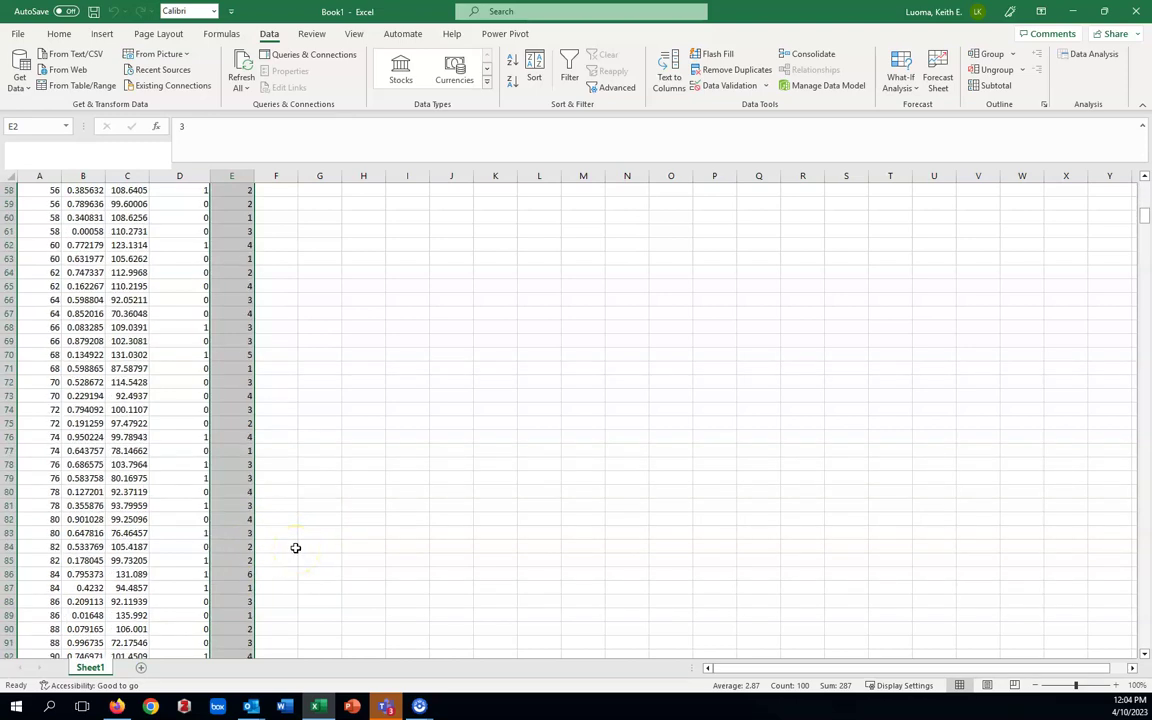
{"action": "scroll", "coordinate": [296, 548], "scroll_direction": "down", "scroll_amount": 6}
{"action": "scroll", "coordinate": [296, 548], "scroll_direction": "up", "scroll_amount": 2}
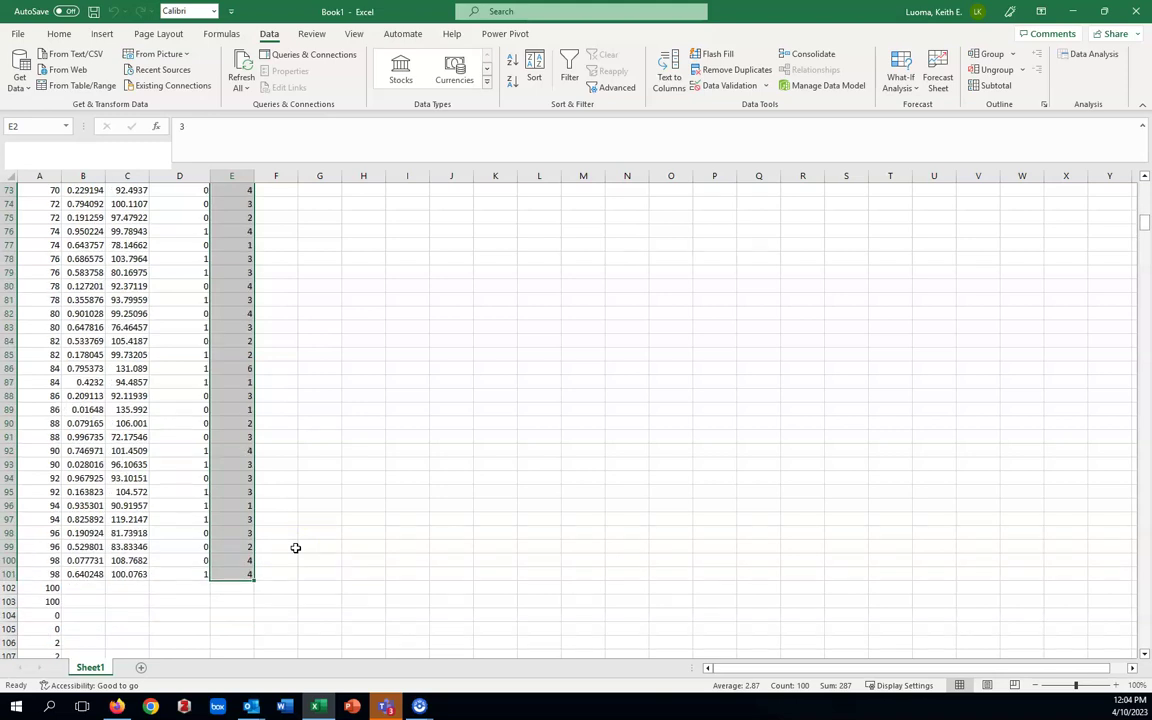
{"action": "scroll", "coordinate": [296, 548], "scroll_direction": "up", "scroll_amount": 17}
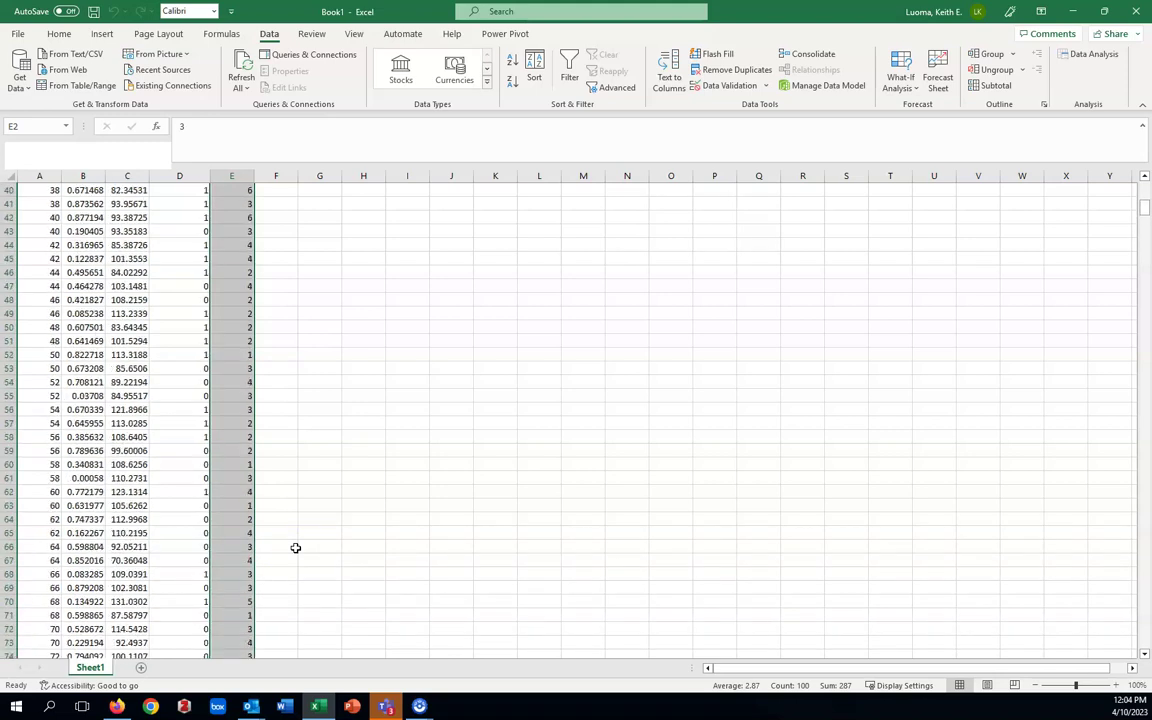
{"action": "scroll", "coordinate": [296, 548], "scroll_direction": "up", "scroll_amount": 3}
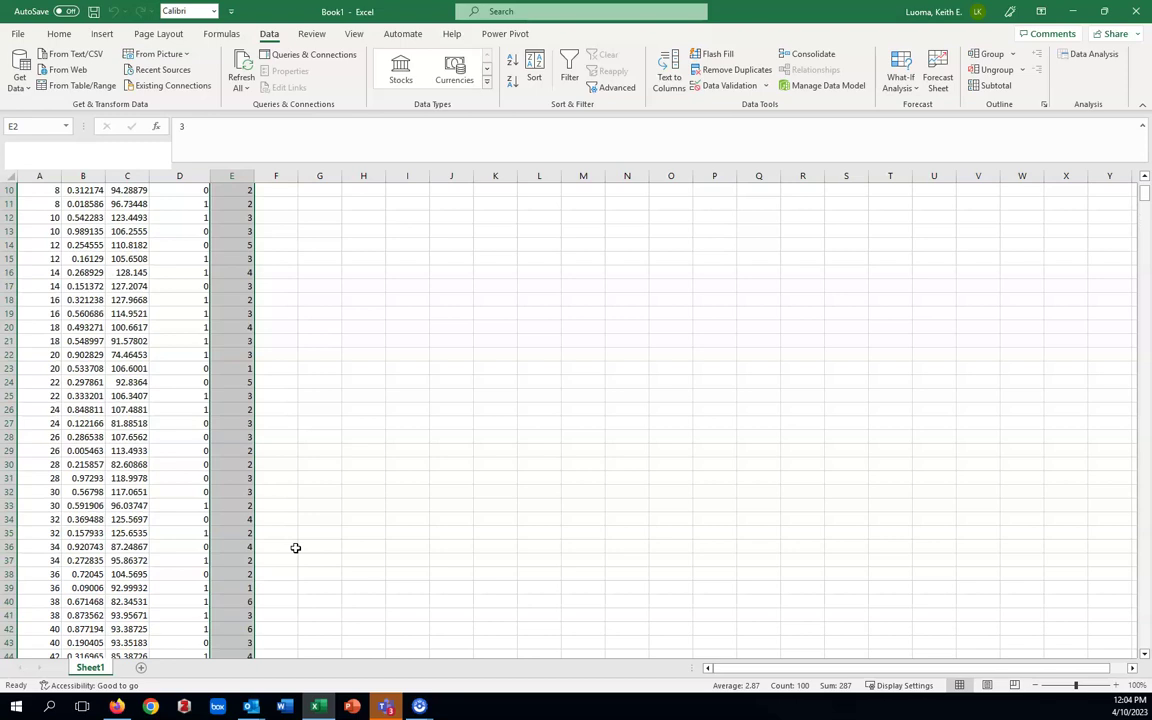
{"action": "scroll", "coordinate": [296, 548], "scroll_direction": "up", "scroll_amount": 3}
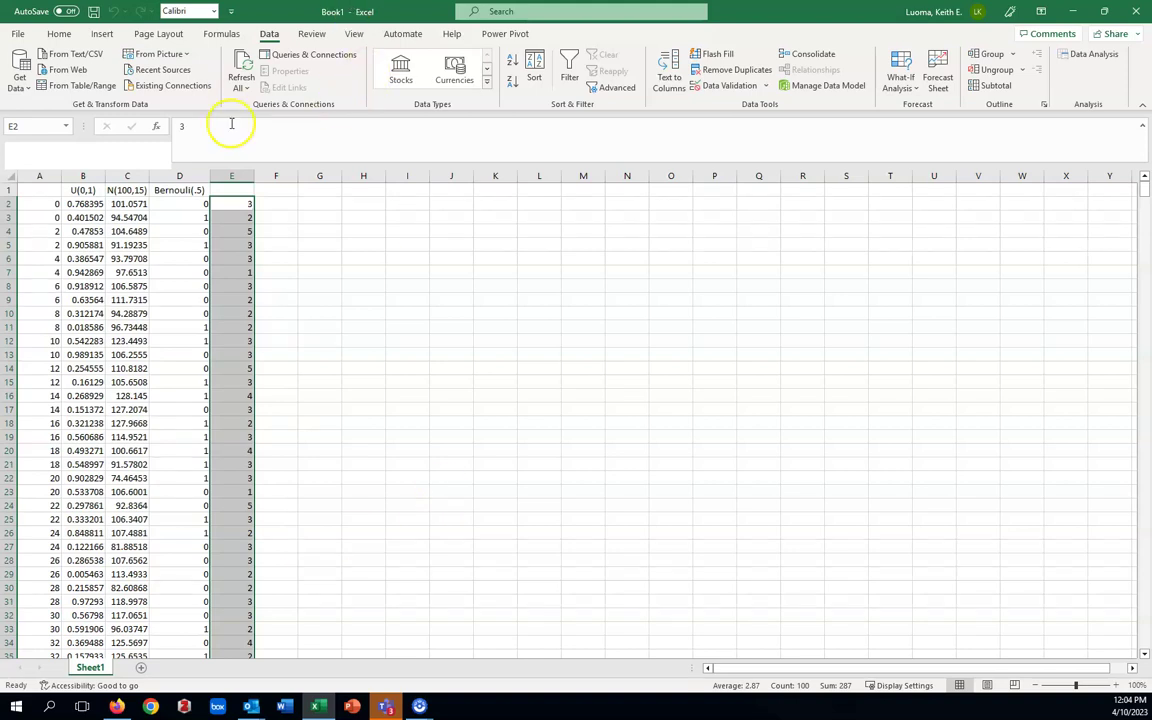
Enter the header B(6,.5) in cell E1
{"action": "left_click", "coordinate": [240, 190]}
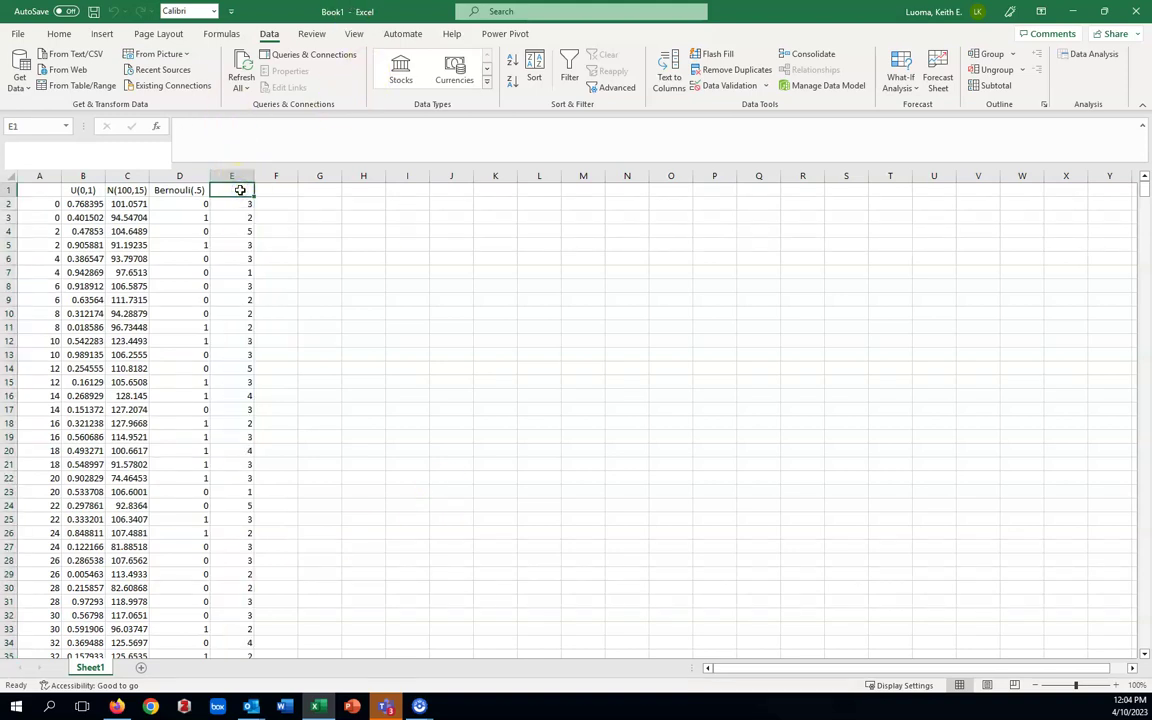
{"action": "type", "text": "B"}
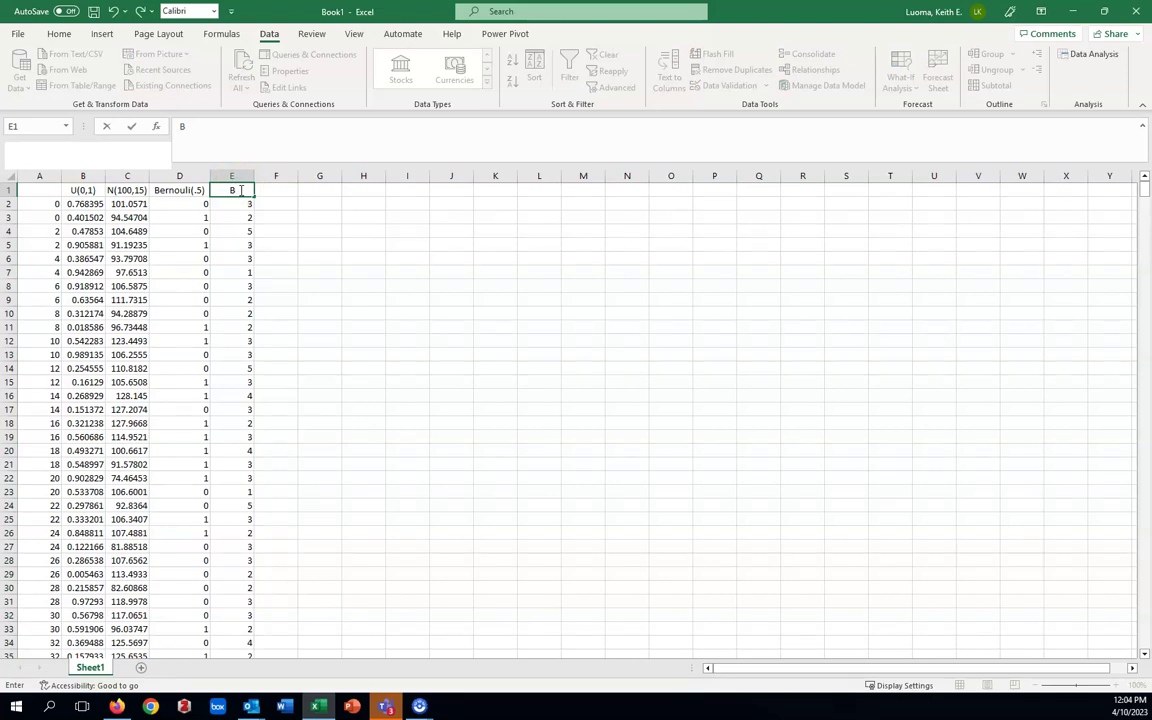
{"action": "type", "text": "("}
{"action": "type", "text": "6,.5)"}
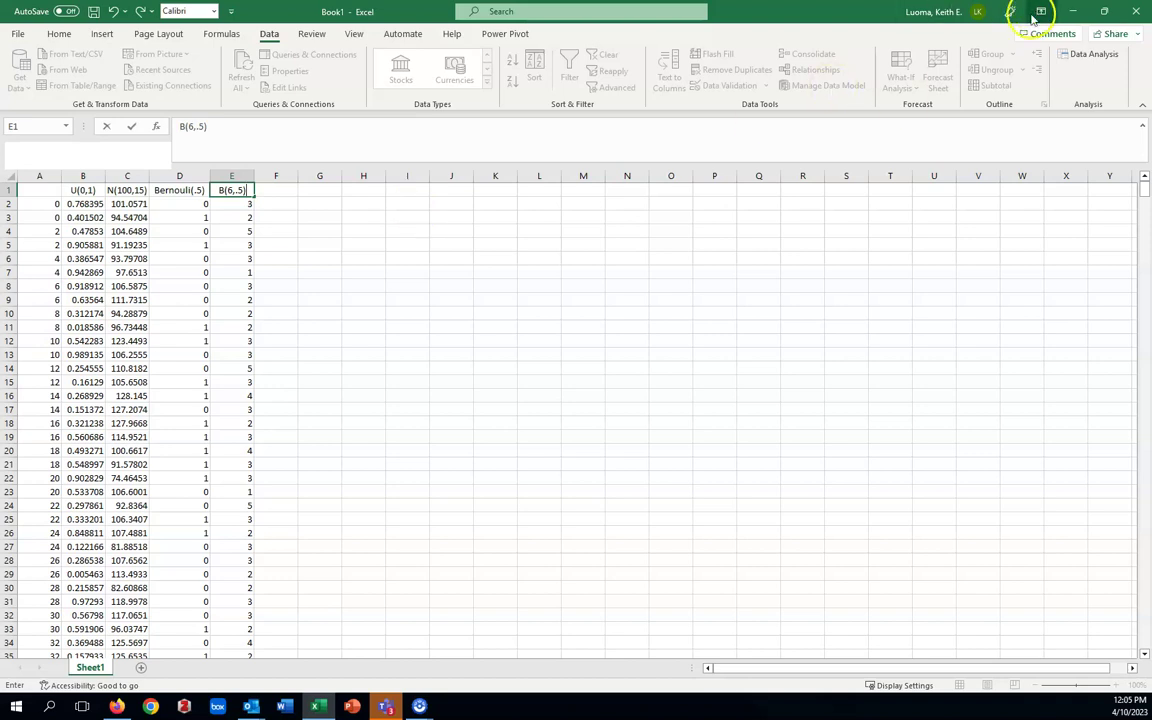
{"action": "left_click", "coordinate": [1092, 55]}
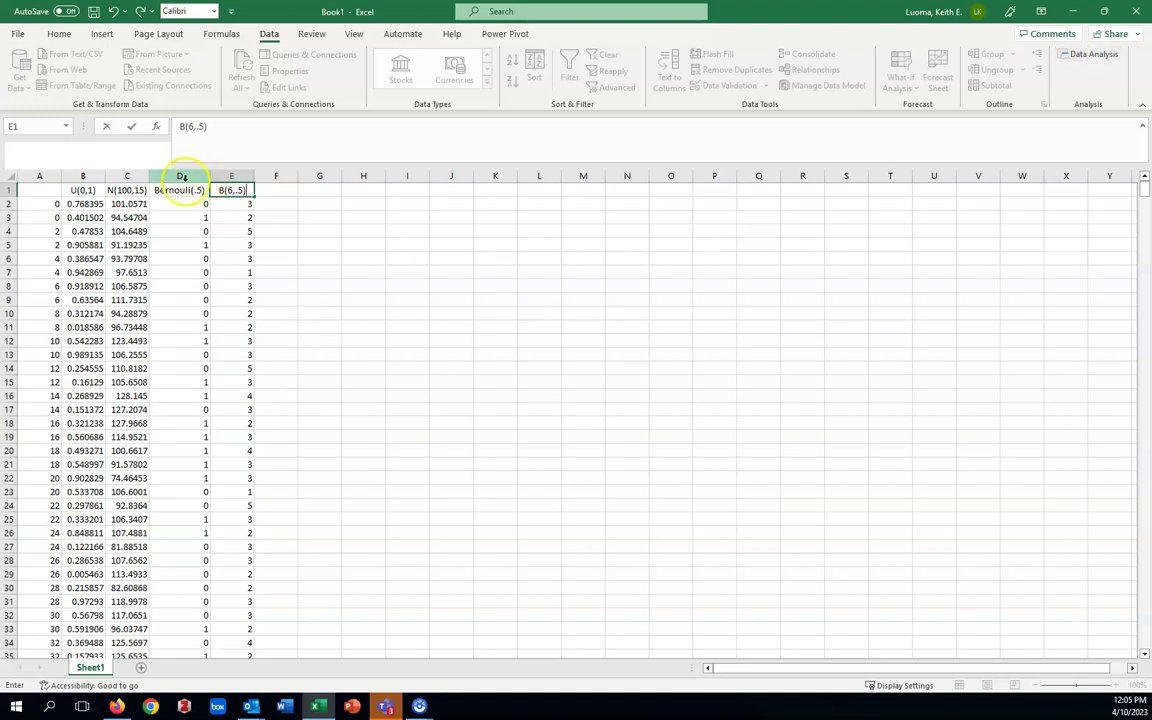
{"action": "left_click", "coordinate": [286, 191]}
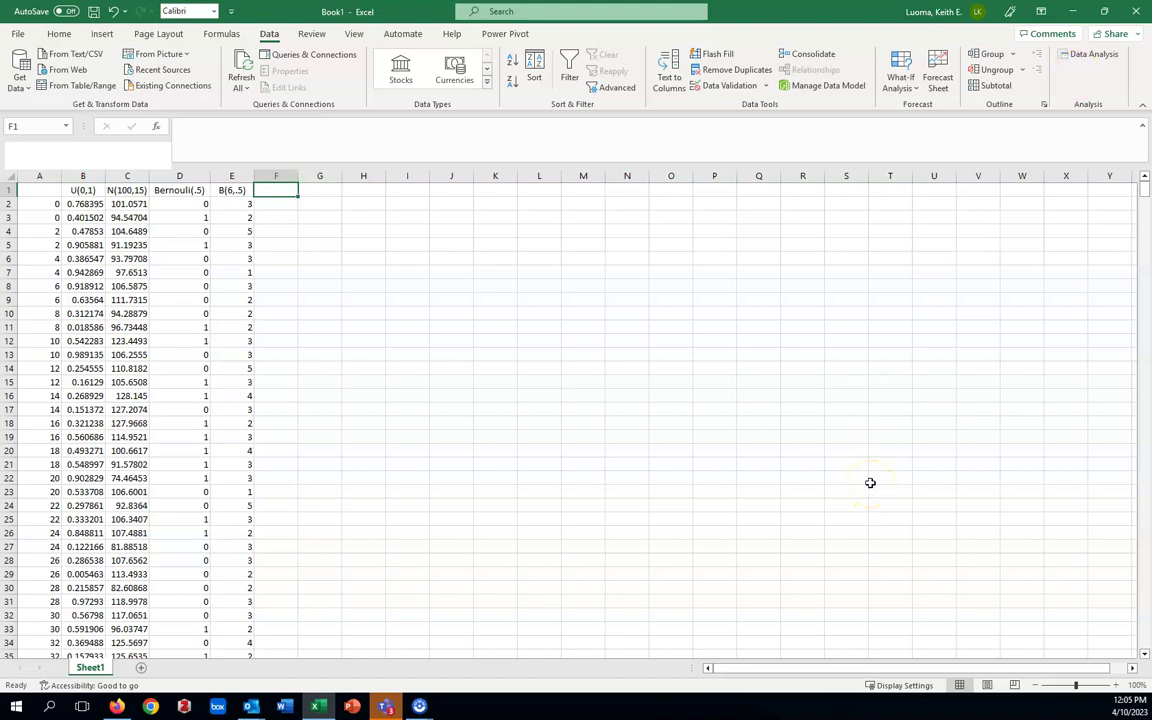
Type the header Poisson in cell F1 and move to F2
{"action": "type", "text": "Poisson"}
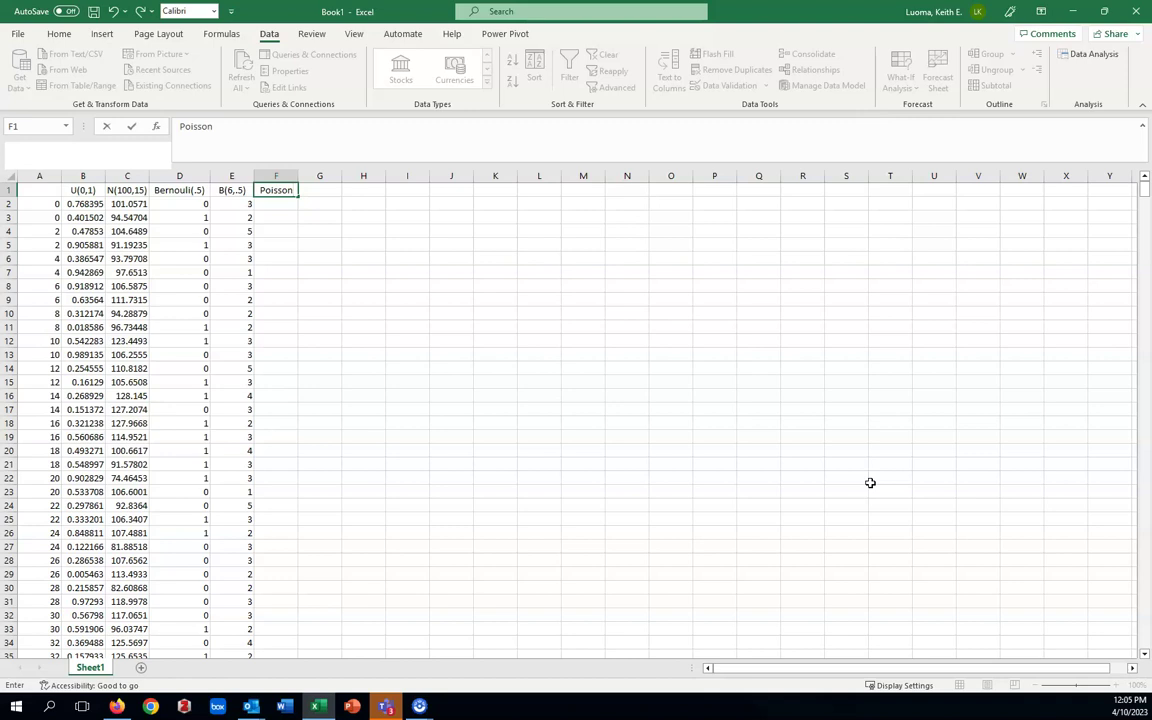
{"action": "left_click", "coordinate": [1045, 177]}
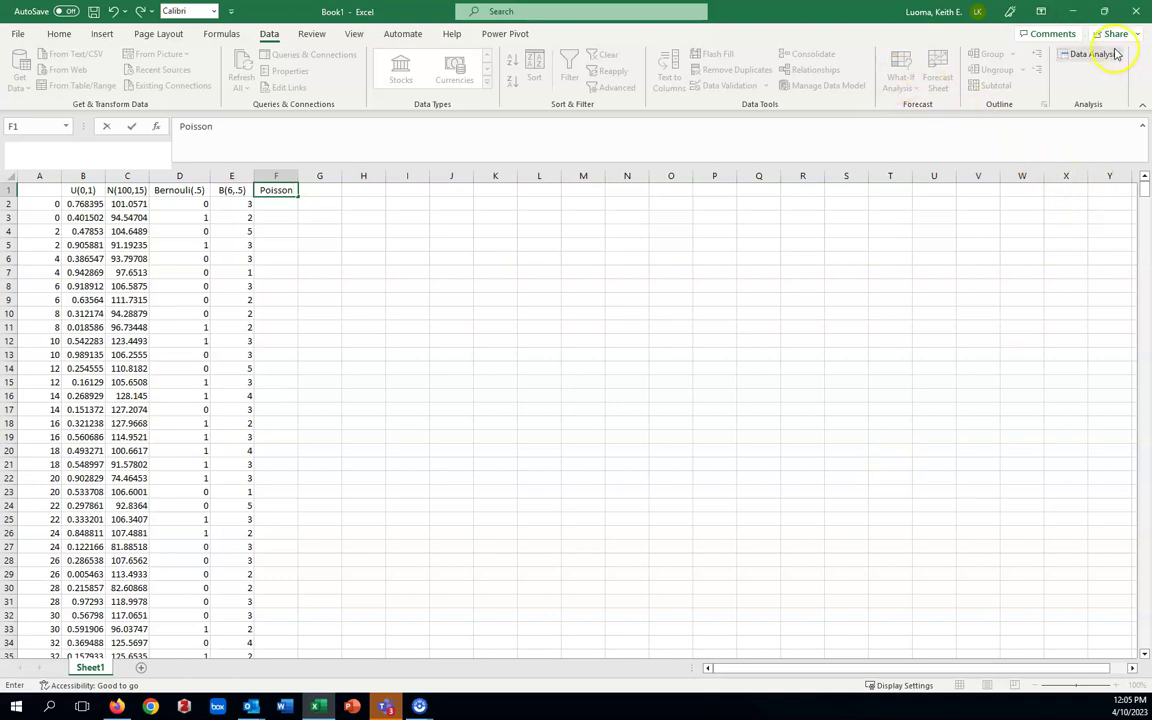
{"action": "left_click", "coordinate": [285, 210]}
Reopen Random Number Generation from Data Analysis and select the Poisson distribution
{"action": "left_click", "coordinate": [1090, 54]}
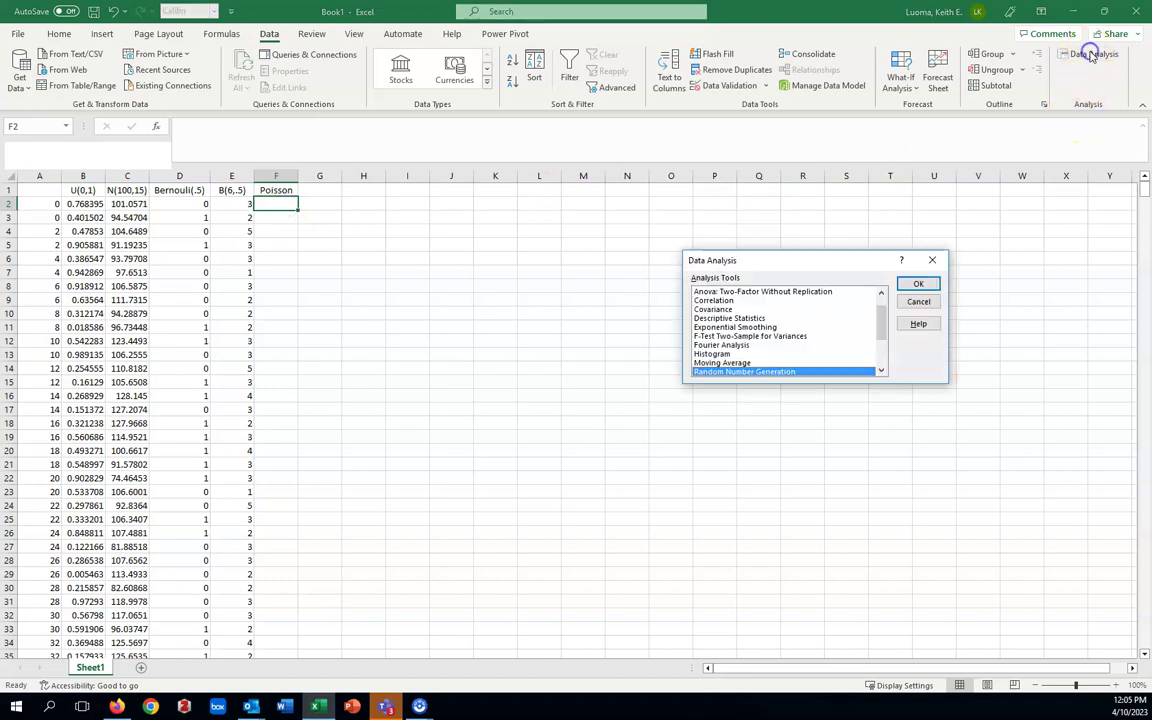
{"action": "left_click", "coordinate": [918, 284]}
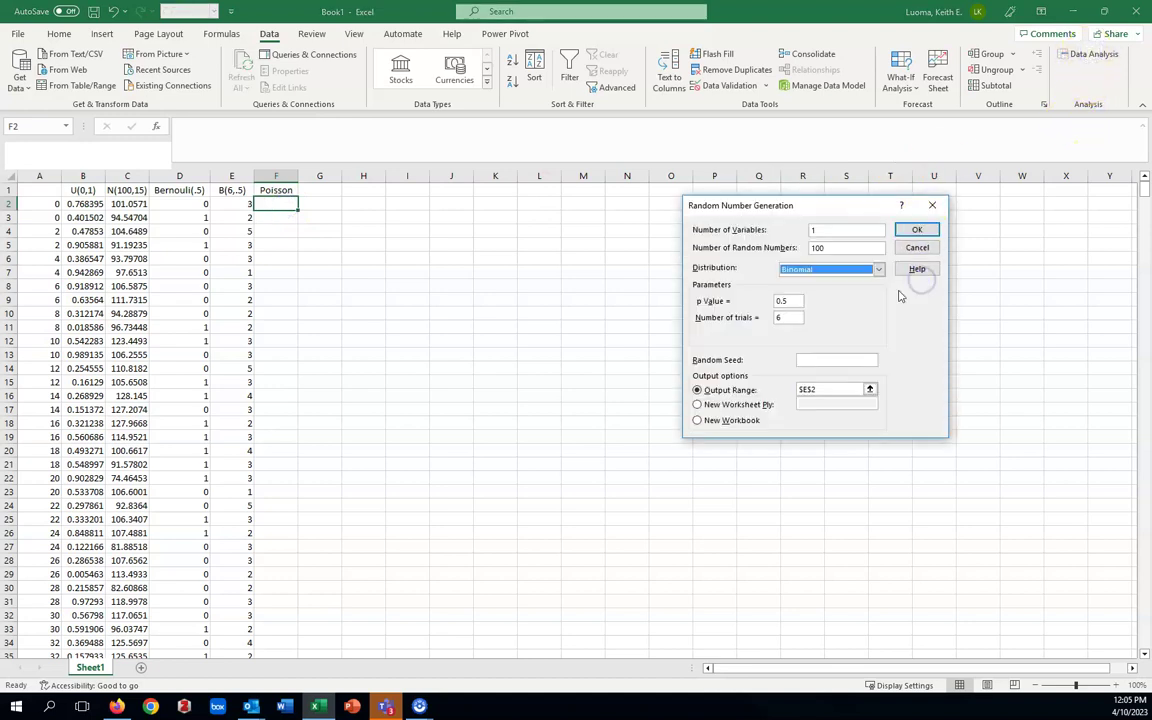
{"action": "left_click", "coordinate": [878, 269]}
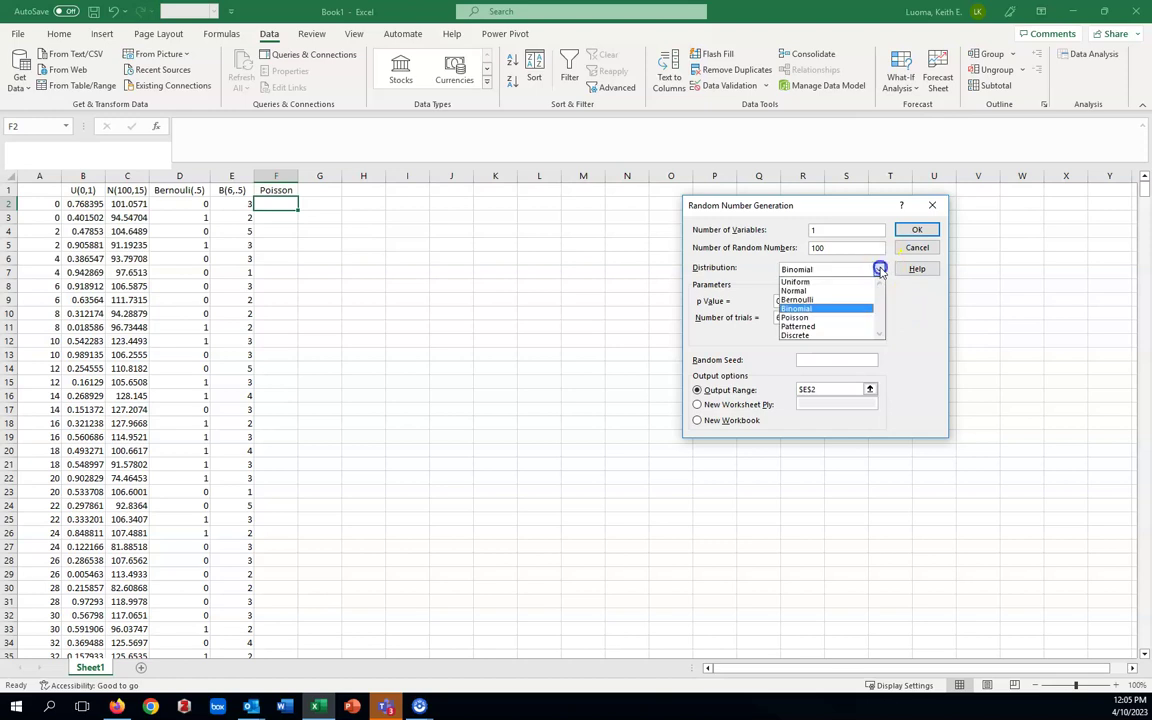
{"action": "left_click", "coordinate": [813, 318]}
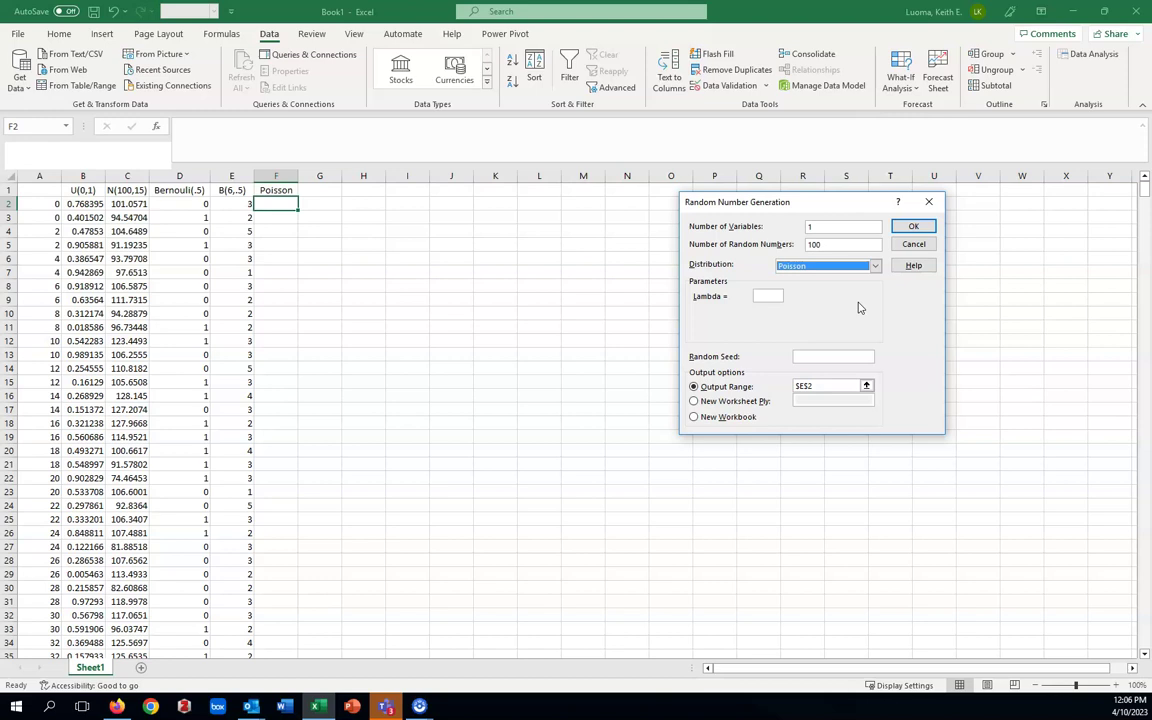
Enter 10 in the Lambda box of the Random Number Generation dialog
{"action": "left_click", "coordinate": [770, 295]}
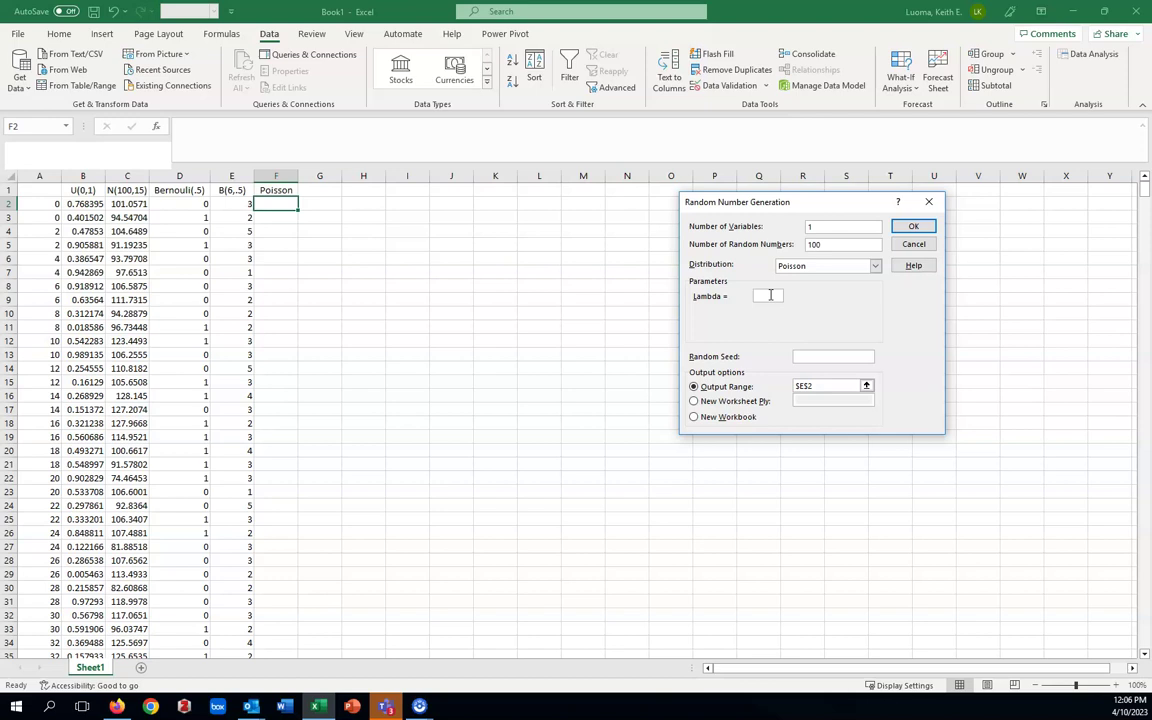
{"action": "type", "text": "10"}
Replace output range $E$2 with F2 and generate 100 Poisson values with lambda 10
{"action": "left_click_drag", "start_coordinate": [815, 386], "coordinate": [797, 387]}
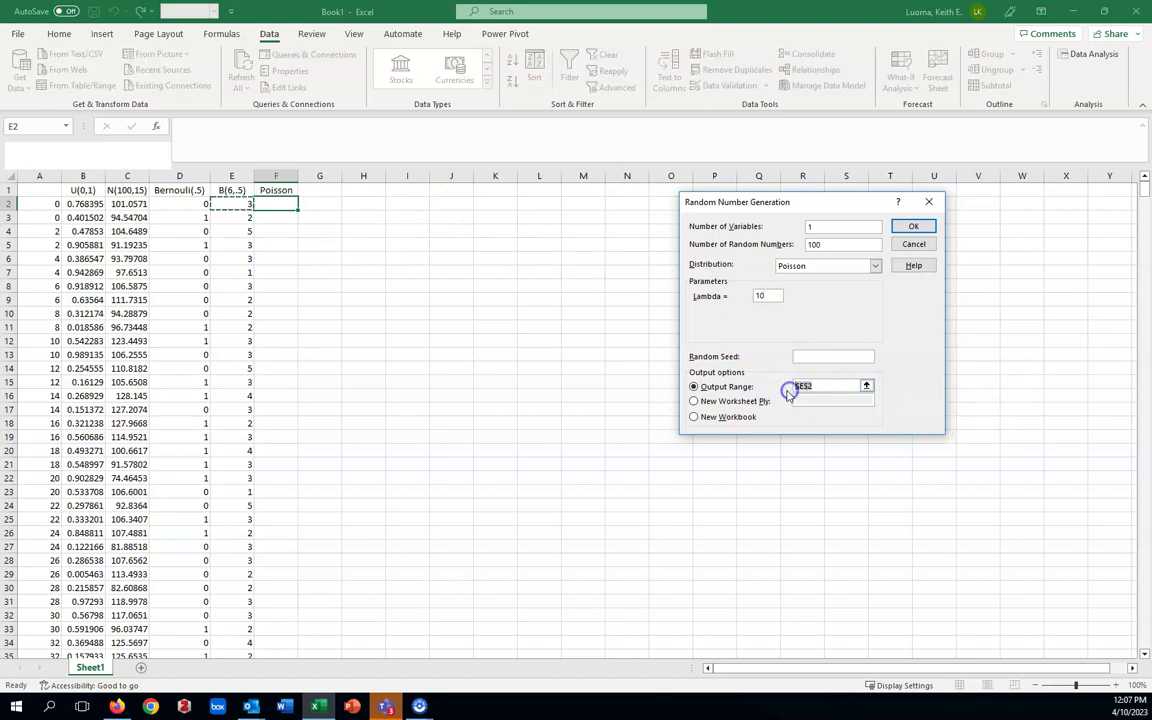
{"action": "key", "text": "BackSpace"}
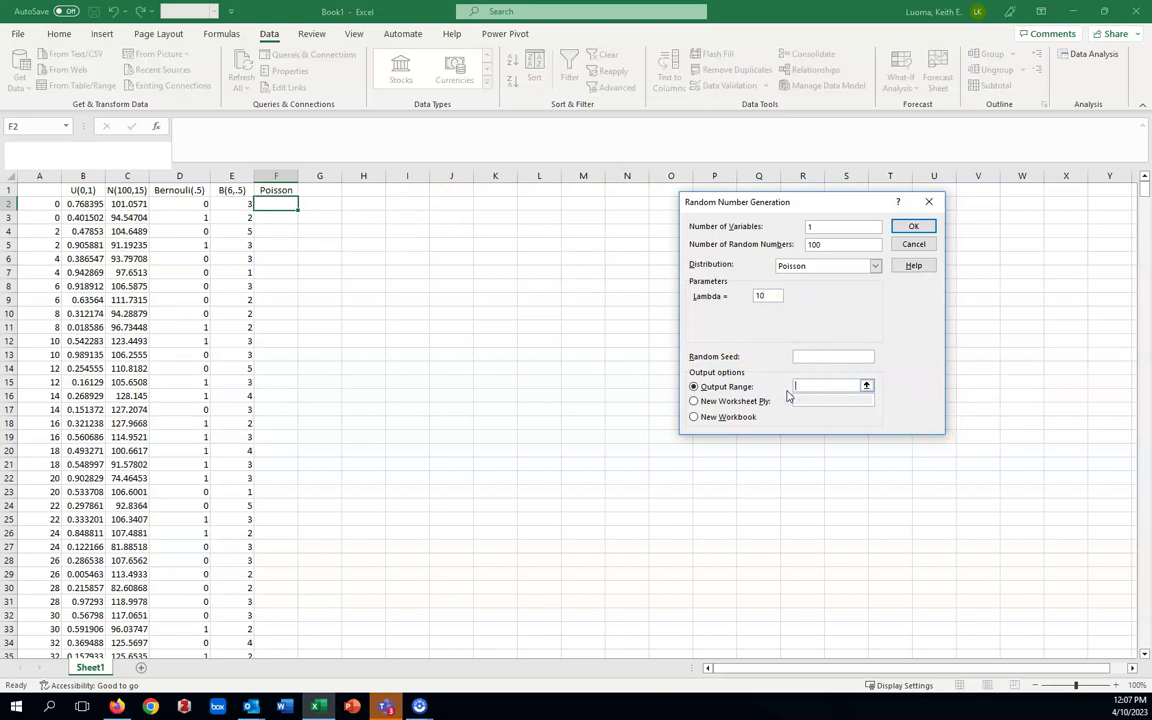
{"action": "left_click", "coordinate": [287, 204]}
{"action": "left_click", "coordinate": [760, 297]}
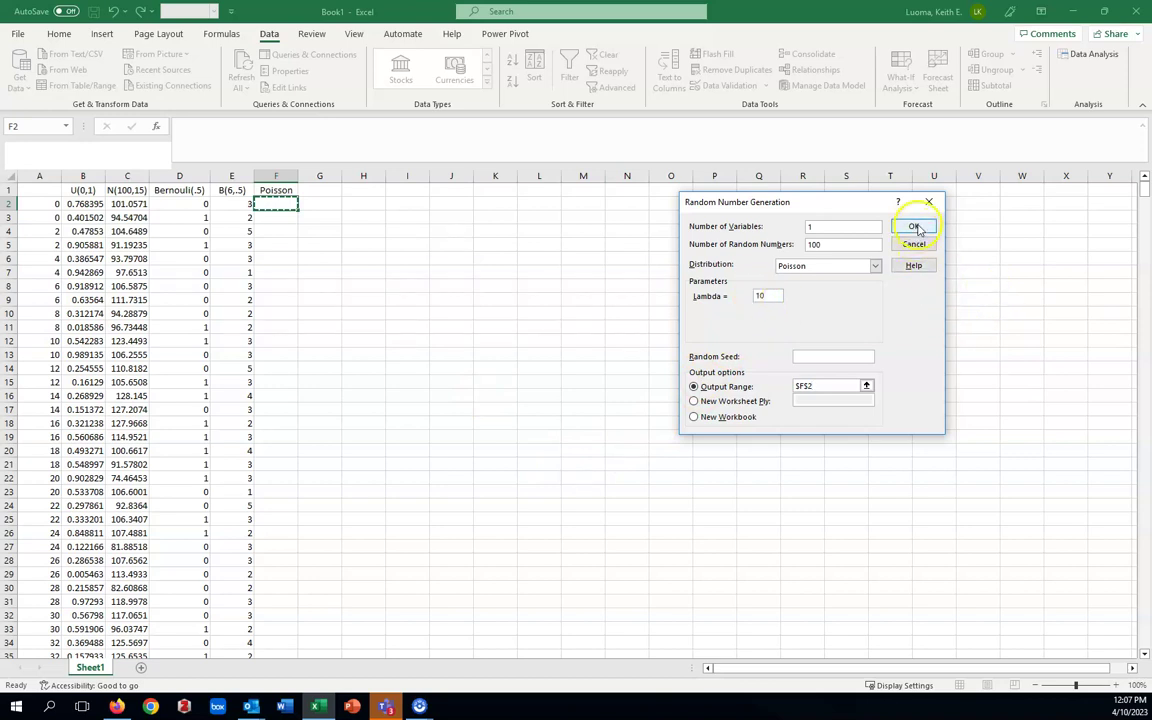
{"action": "left_click", "coordinate": [915, 227]}
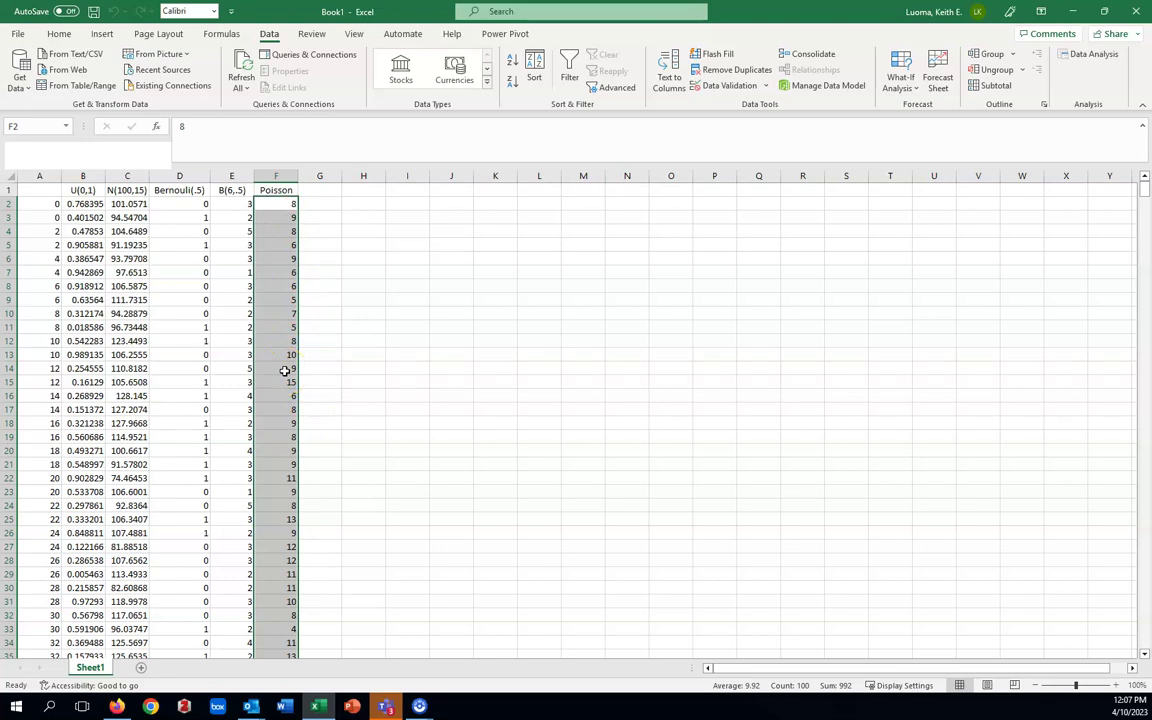
{"action": "scroll", "coordinate": [352, 431], "scroll_direction": "down", "scroll_amount": 5}
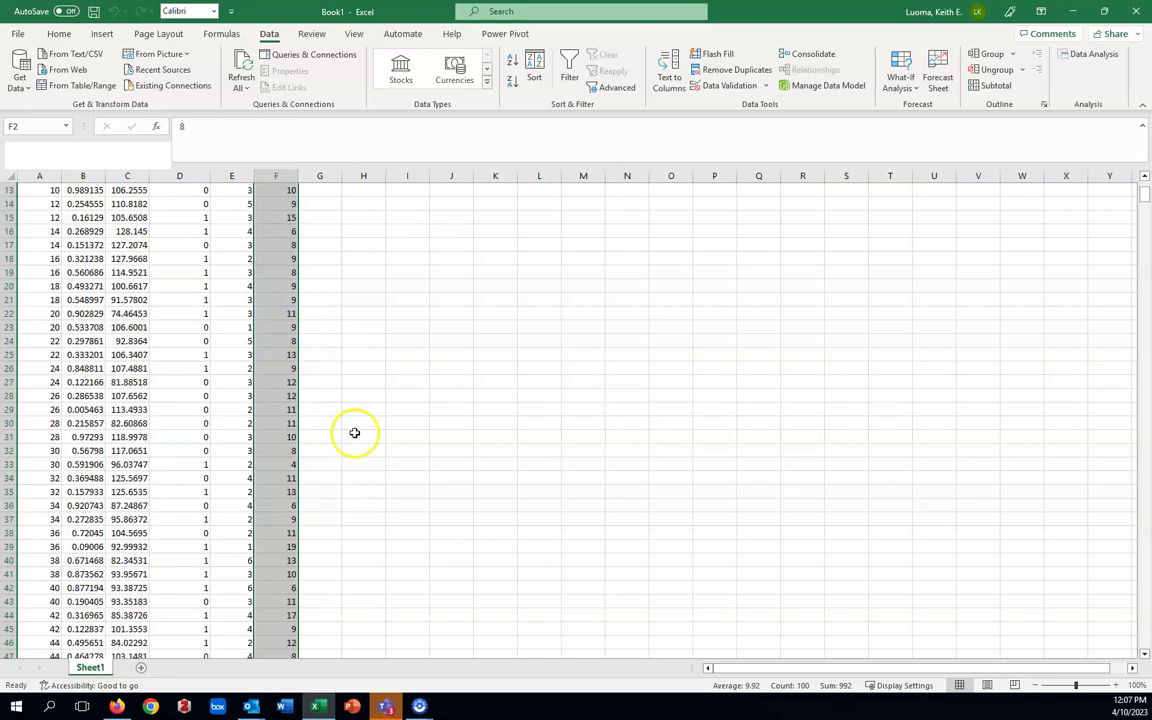
{"action": "scroll", "coordinate": [354, 432], "scroll_direction": "down", "scroll_amount": 9}
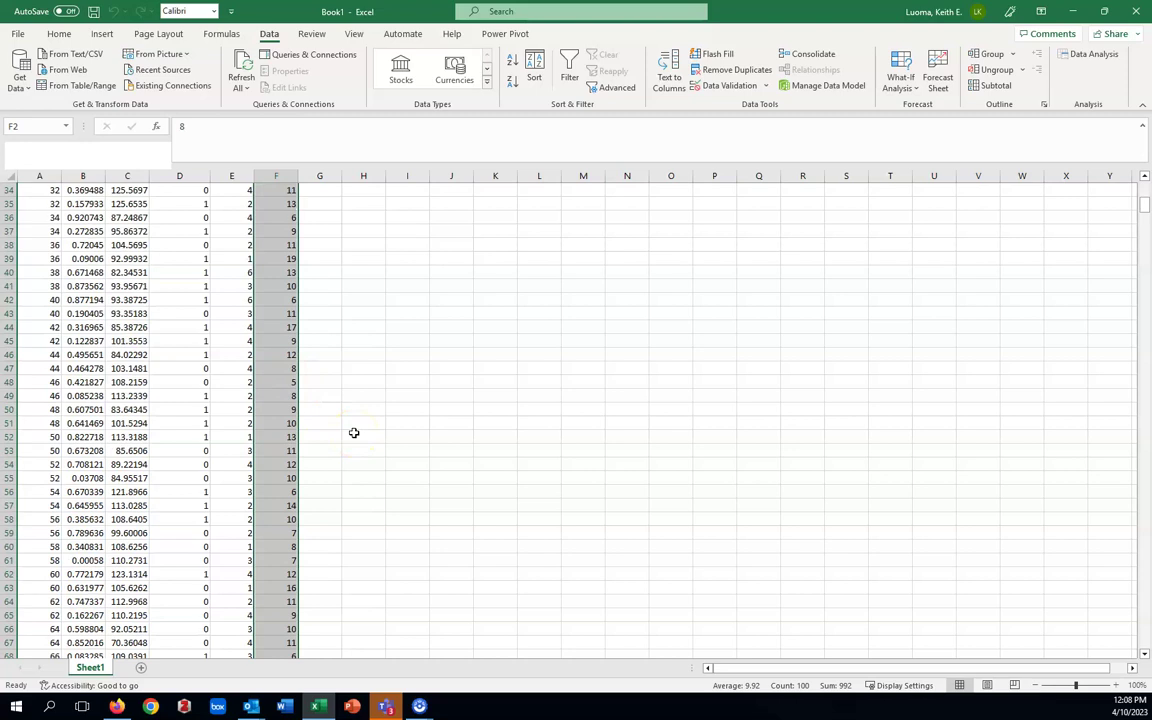
{"action": "scroll", "coordinate": [354, 432], "scroll_direction": "down", "scroll_amount": 3}
{"action": "scroll", "coordinate": [354, 432], "scroll_direction": "up", "scroll_amount": 5}
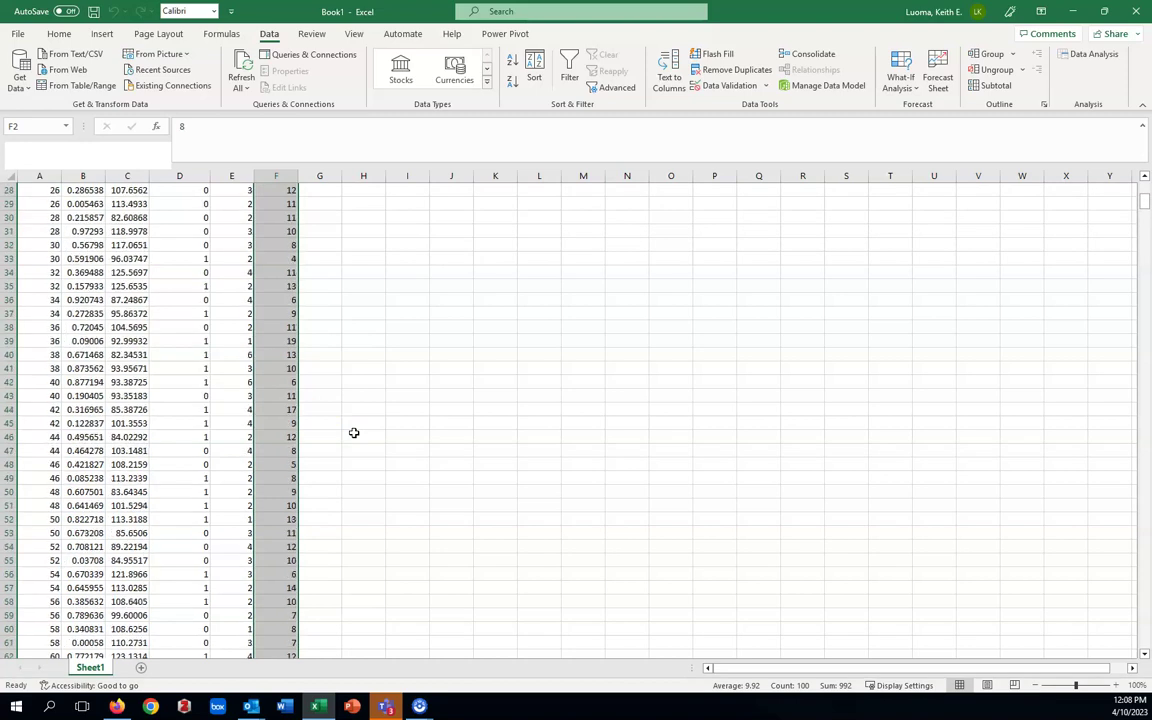
{"action": "scroll", "coordinate": [354, 432], "scroll_direction": "down", "scroll_amount": 4}
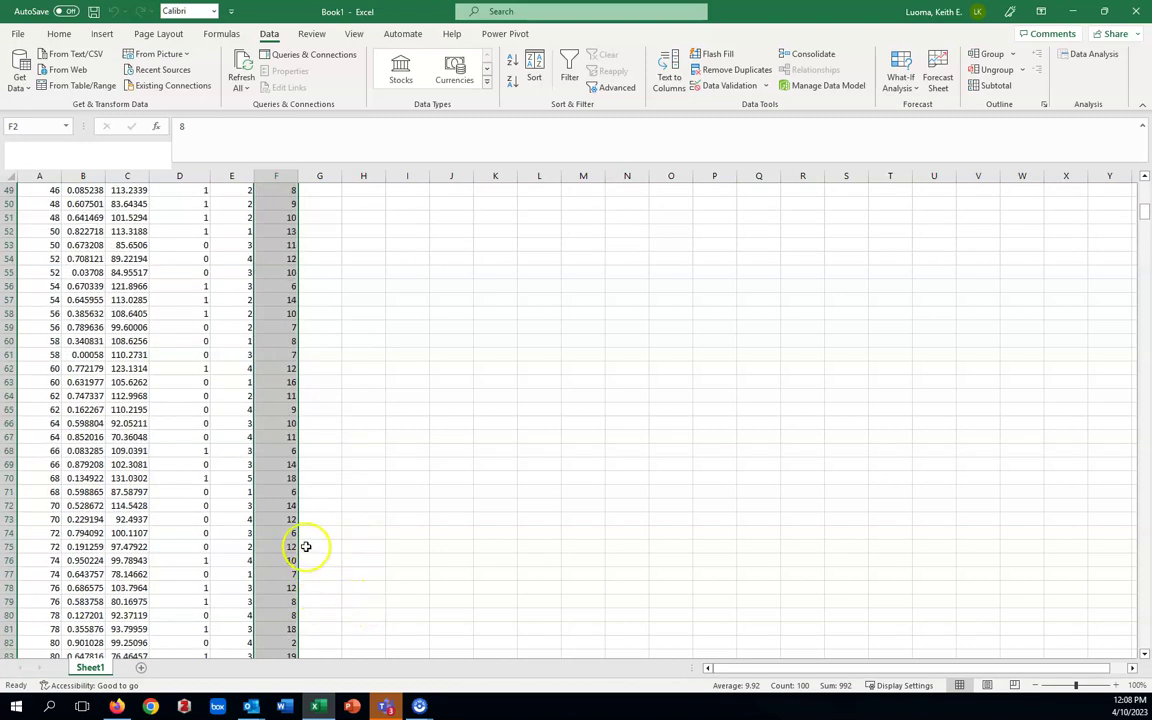
{"action": "scroll", "coordinate": [340, 500], "scroll_direction": "down", "scroll_amount": 1}
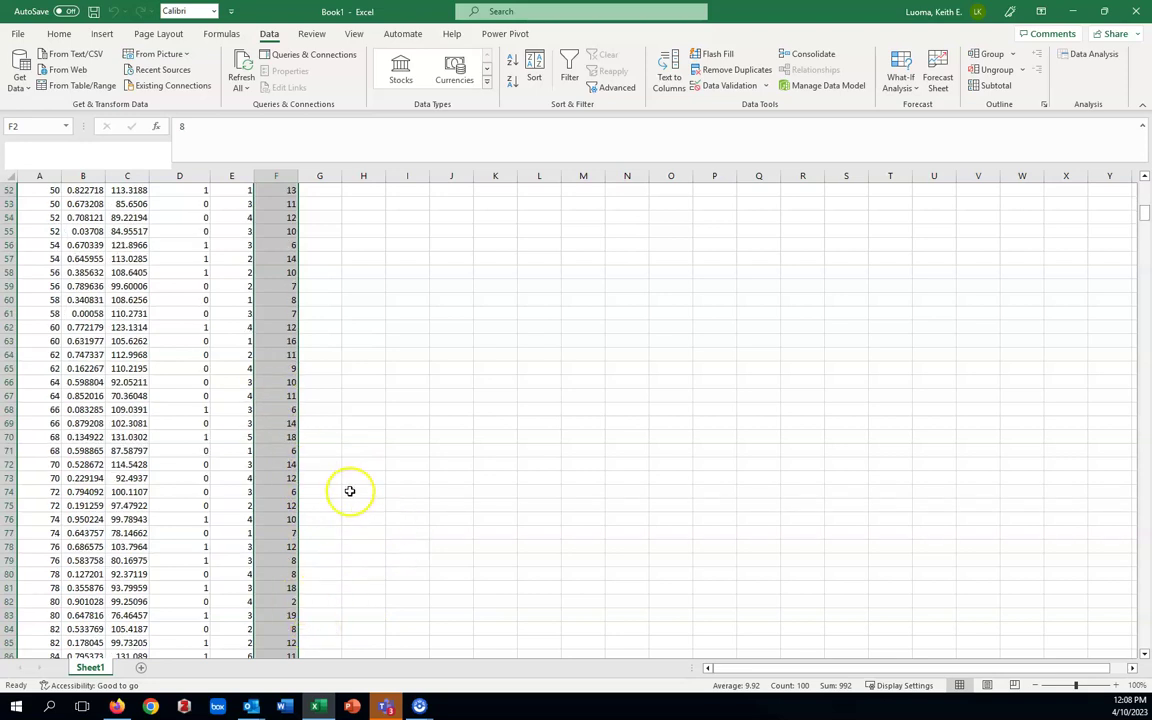
{"action": "scroll", "coordinate": [348, 488], "scroll_direction": "up", "scroll_amount": 4}
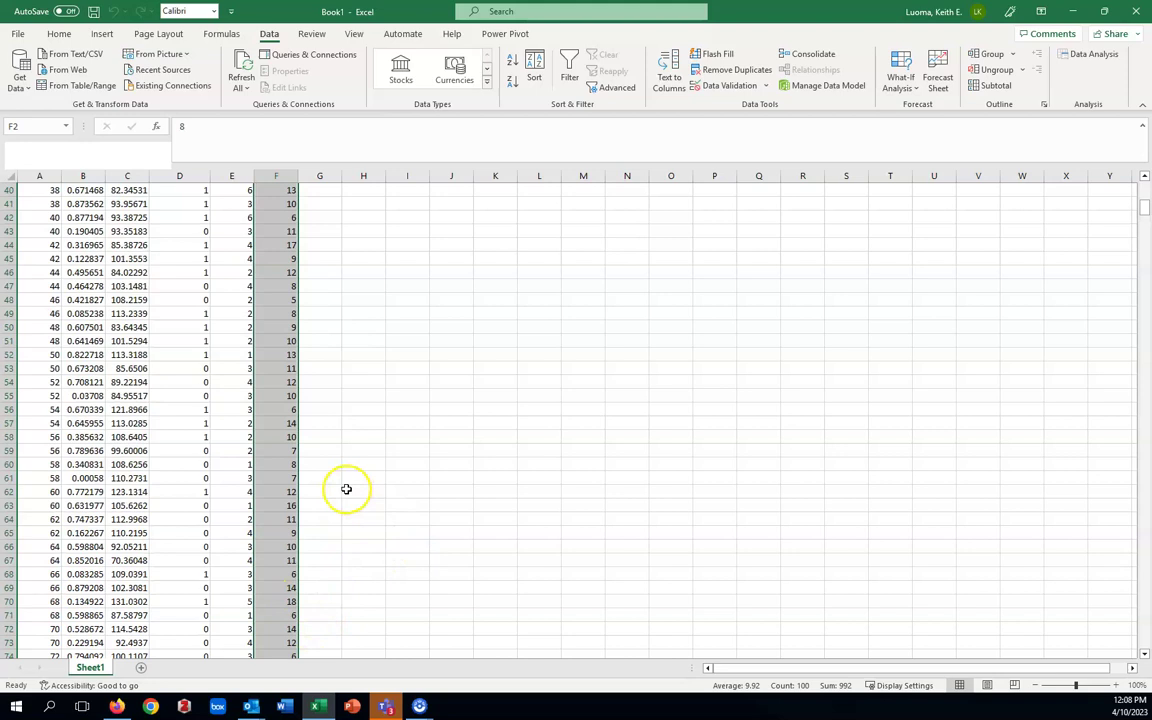
{"action": "scroll", "coordinate": [346, 489], "scroll_direction": "up", "scroll_amount": 11}
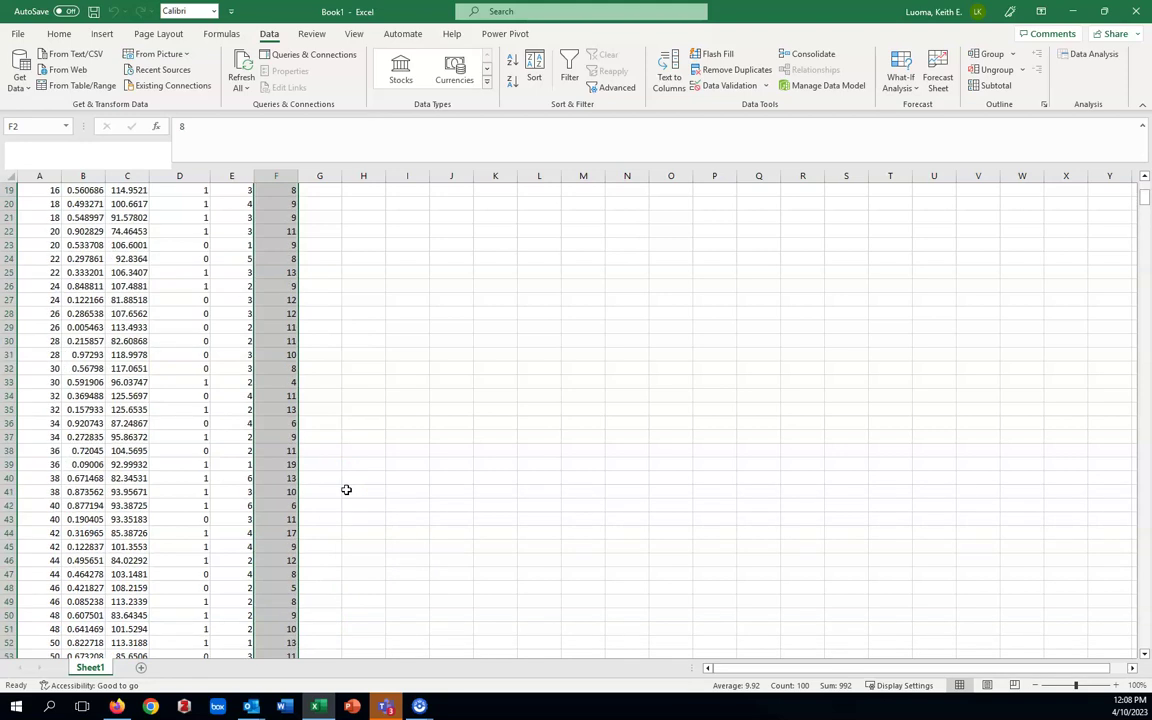
{"action": "scroll", "coordinate": [346, 489], "scroll_direction": "up", "scroll_amount": 2}
{"action": "scroll", "coordinate": [347, 489], "scroll_direction": "down", "scroll_amount": 3}
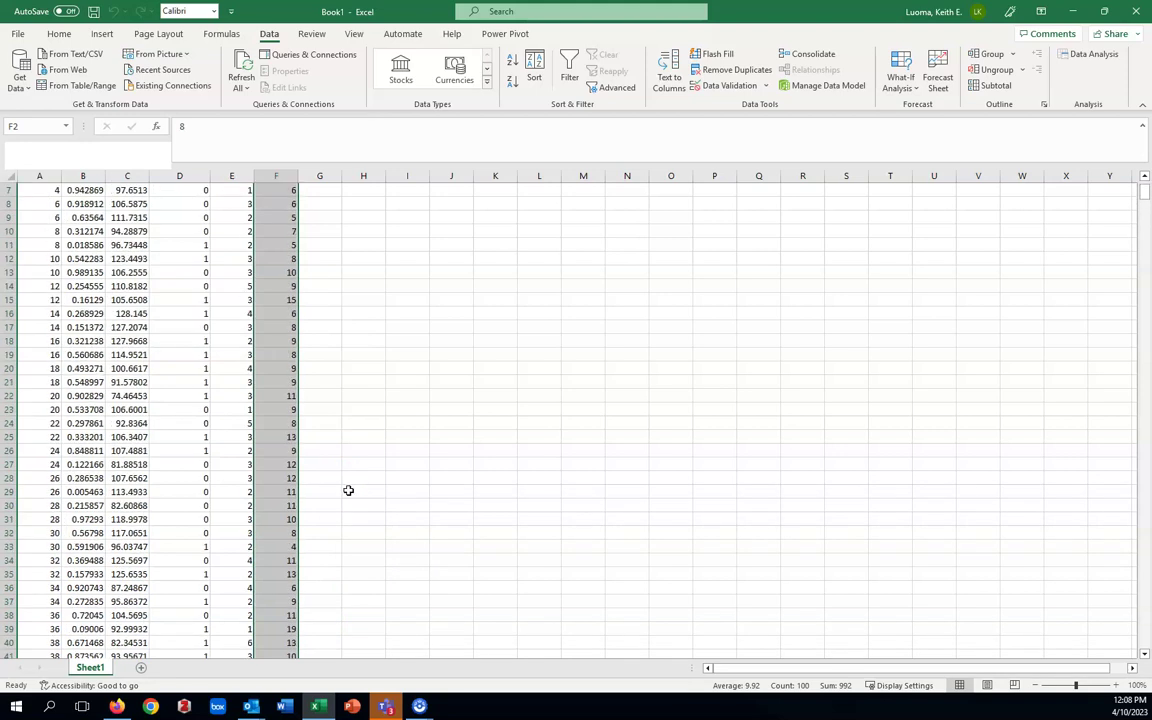
{"action": "scroll", "coordinate": [348, 490], "scroll_direction": "down", "scroll_amount": 3}
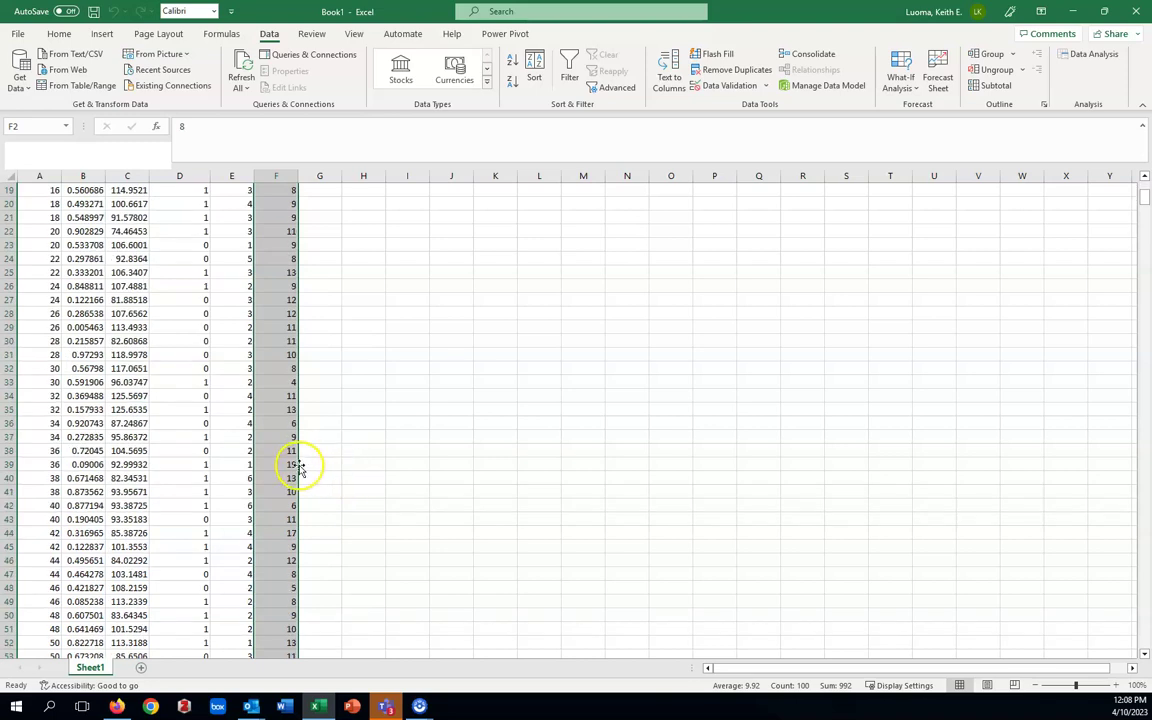
{"action": "scroll", "coordinate": [344, 488], "scroll_direction": "down", "scroll_amount": 1}
{"action": "scroll", "coordinate": [344, 488], "scroll_direction": "down", "scroll_amount": 7}
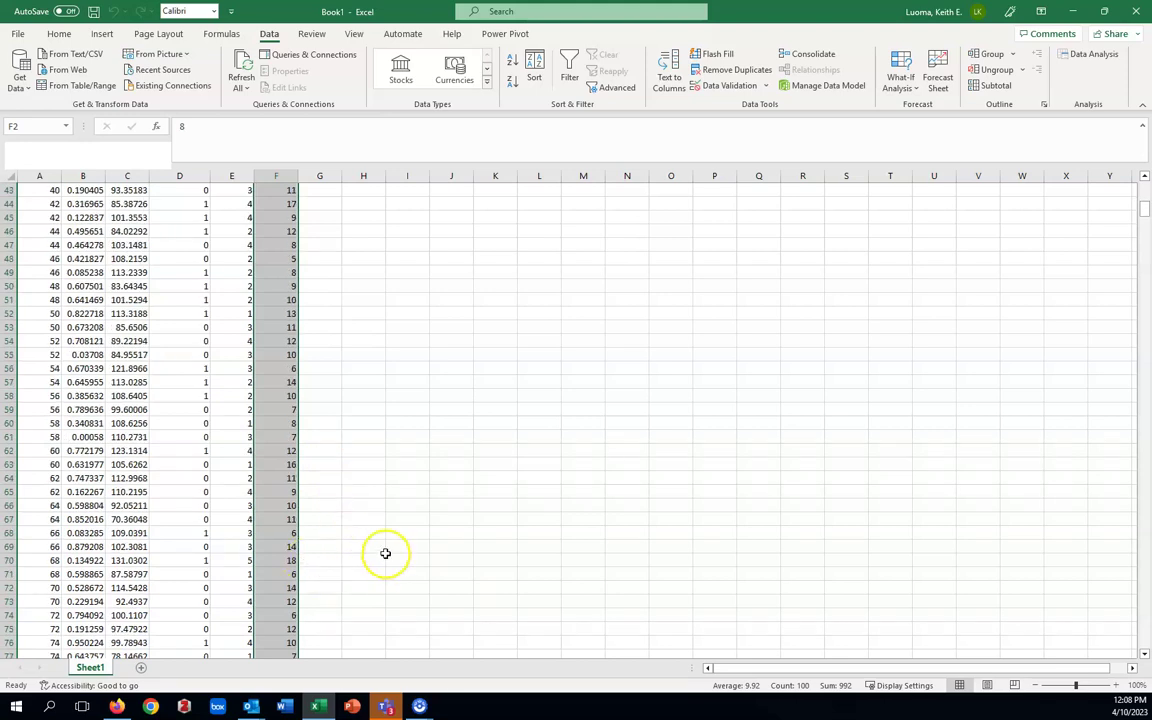
{"action": "scroll", "coordinate": [385, 553], "scroll_direction": "down", "scroll_amount": 6}
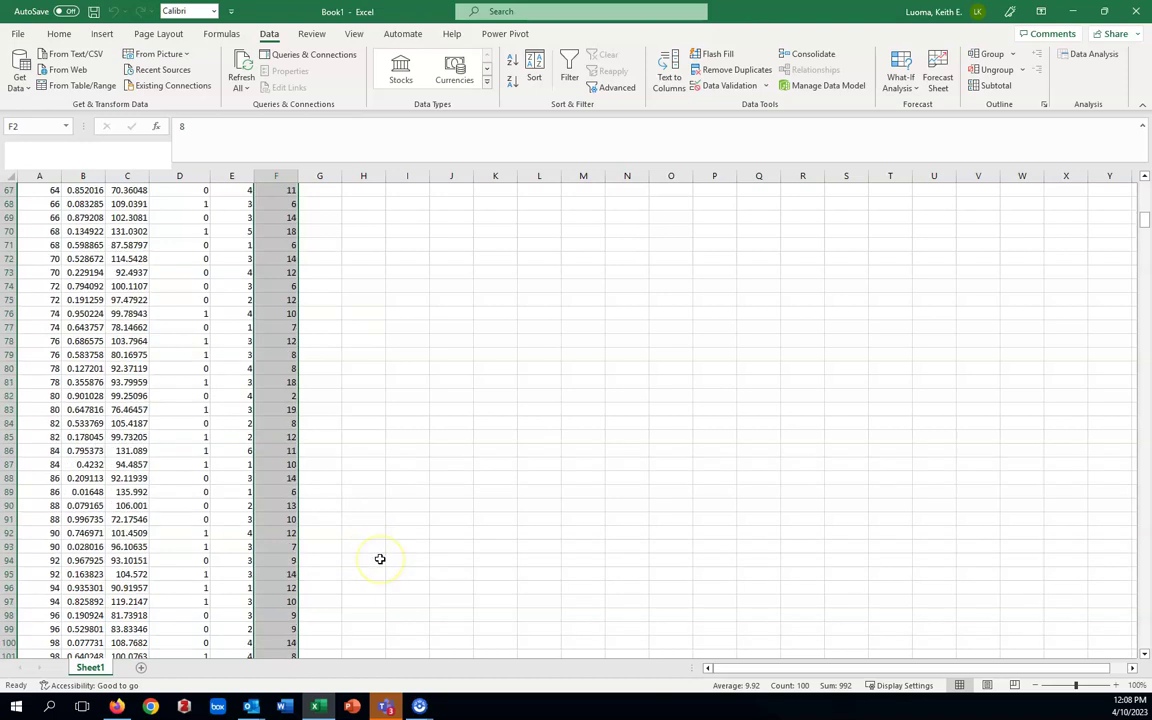
{"action": "scroll", "coordinate": [380, 559], "scroll_direction": "down", "scroll_amount": 2}
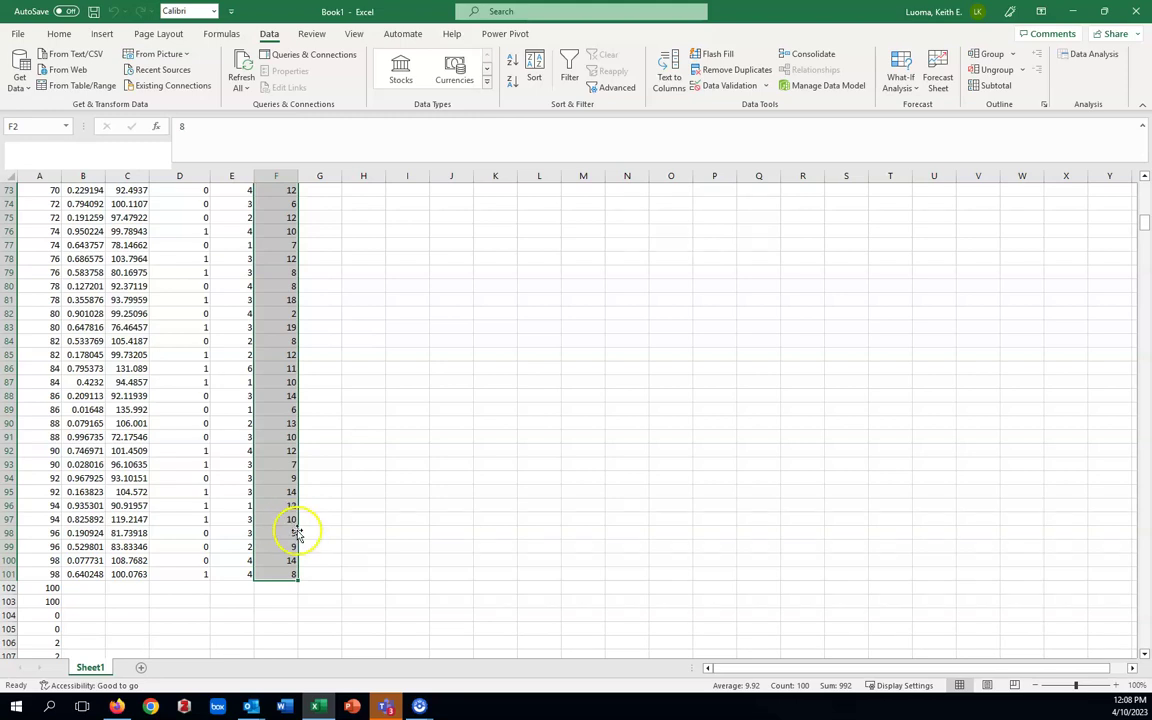
{"action": "scroll", "coordinate": [540, 430], "scroll_direction": "up", "scroll_amount": 18}
{"action": "scroll", "coordinate": [557, 431], "scroll_direction": "up", "scroll_amount": 6}
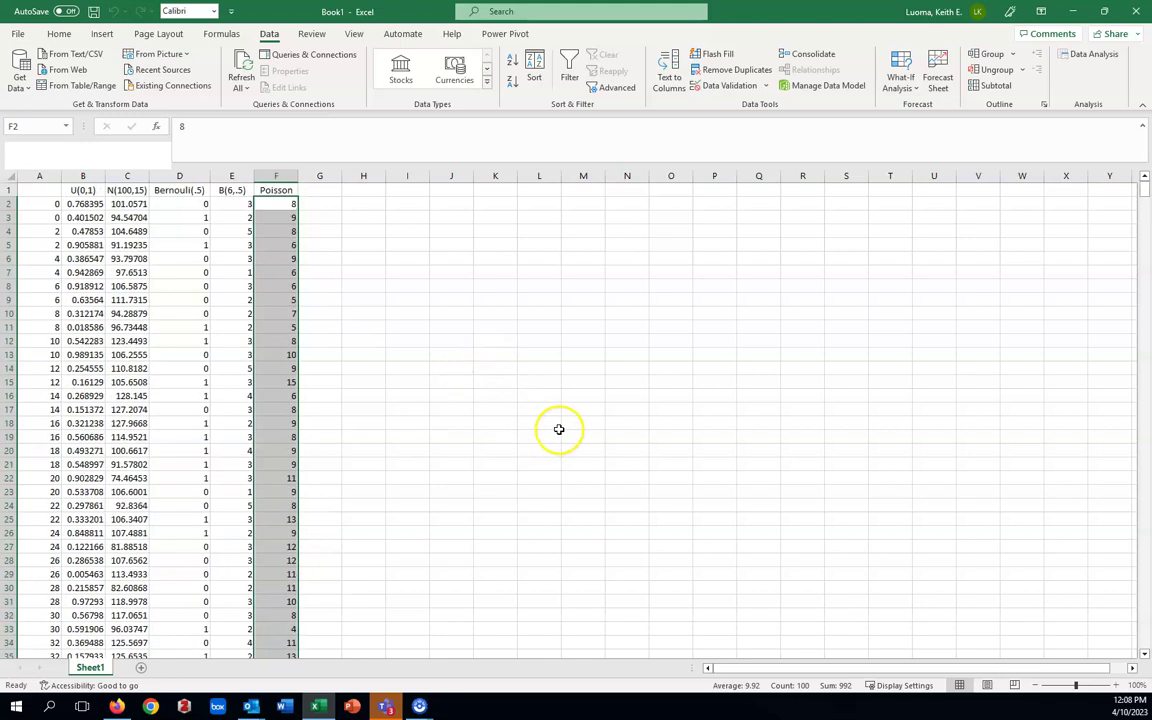
Append (10) to make the F1 header Poisson(10), then widen column F to fit
{"action": "left_click", "coordinate": [280, 190]}
{"action": "double_click", "coordinate": [280, 190]}
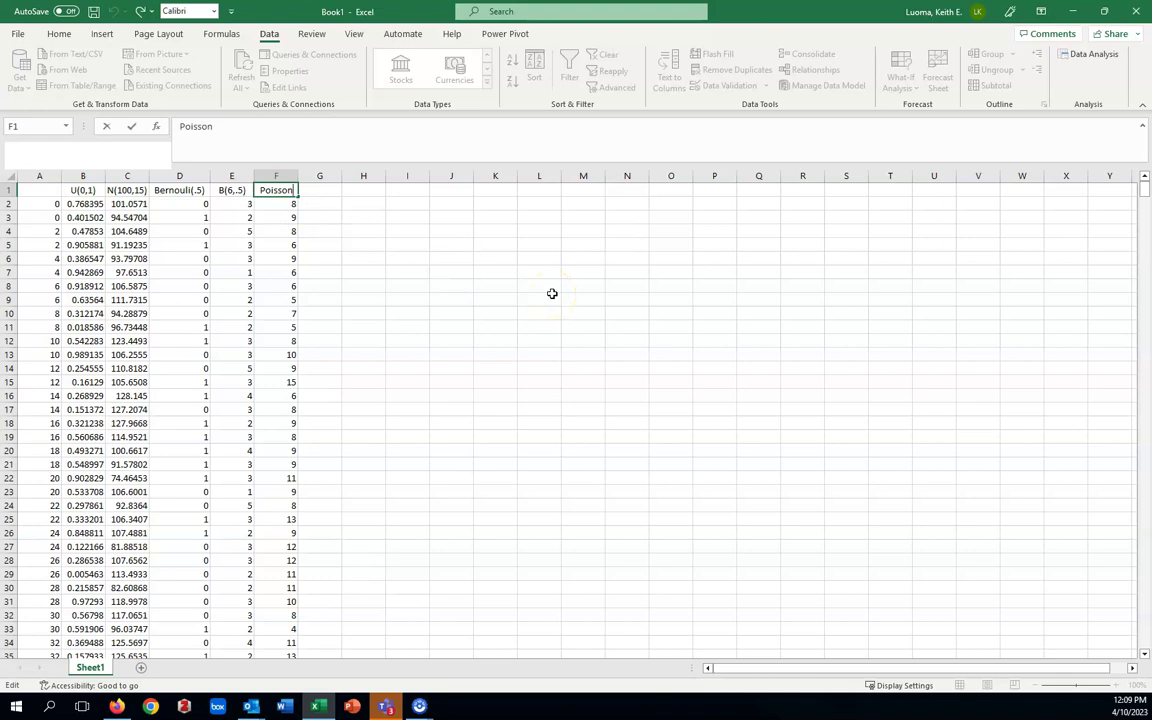
{"action": "type", "text": "(10)"}
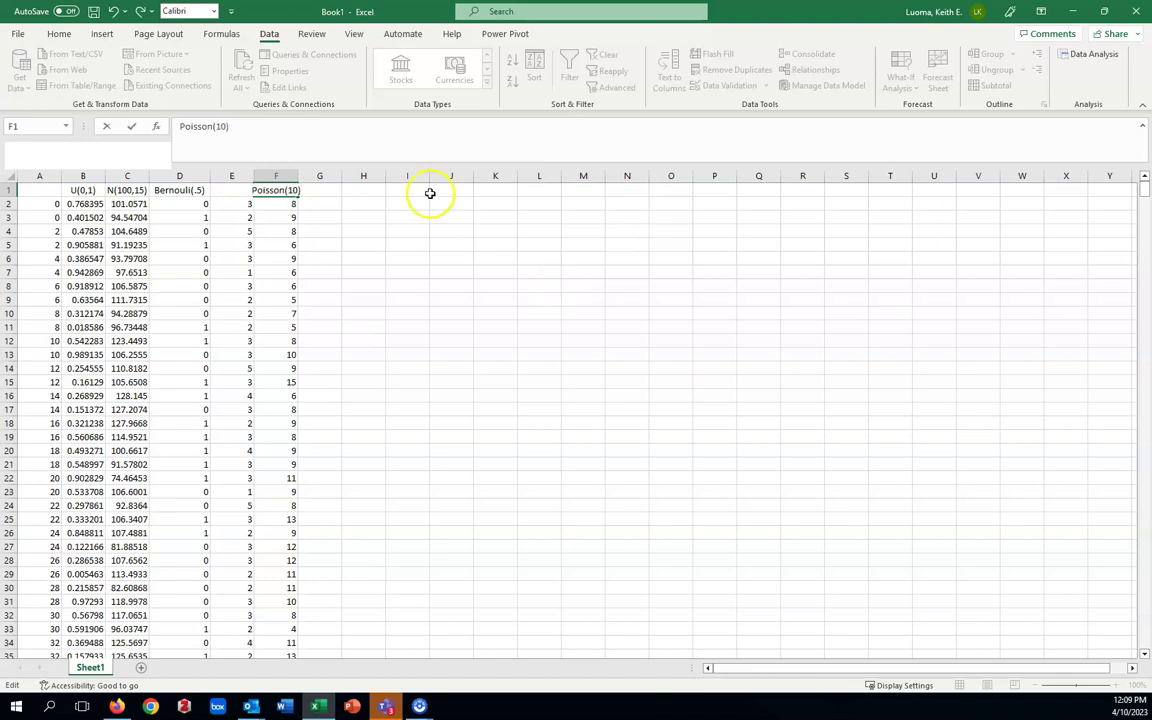
{"action": "left_click", "coordinate": [424, 230]}
{"action": "left_click_drag", "start_coordinate": [300, 174], "coordinate": [309, 174]}
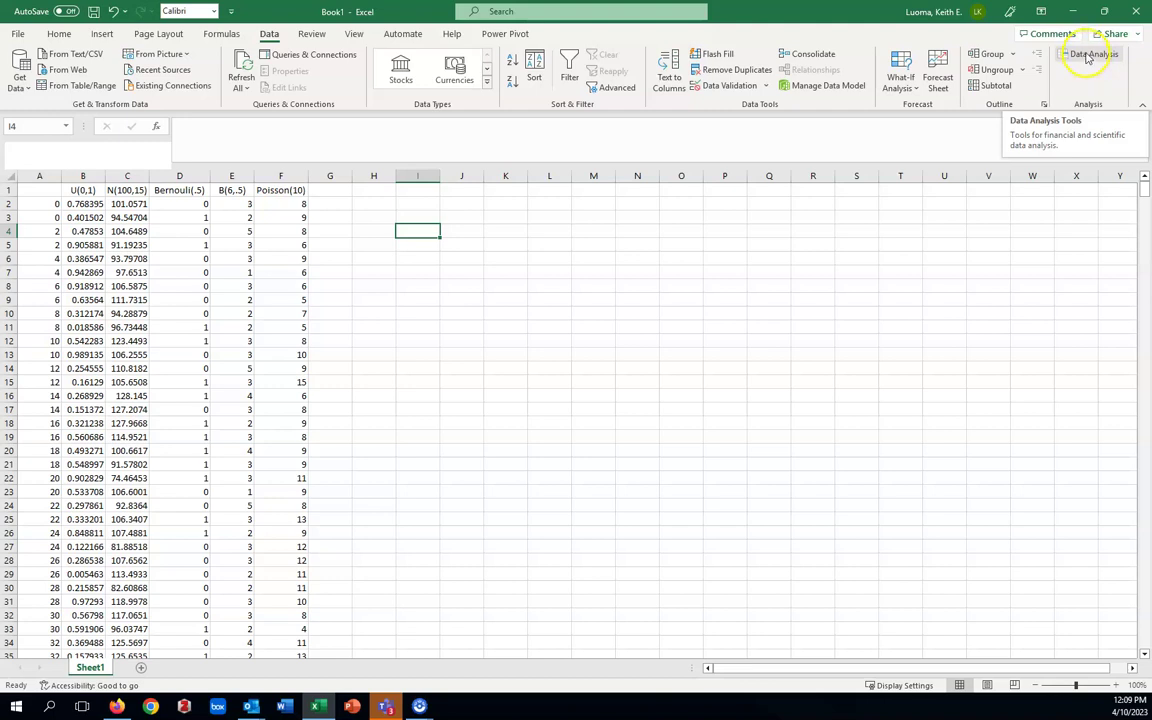
Open Random Number Generation, select Discrete, then cancel and close the Data Analysis list
{"action": "left_click", "coordinate": [1088, 57]}
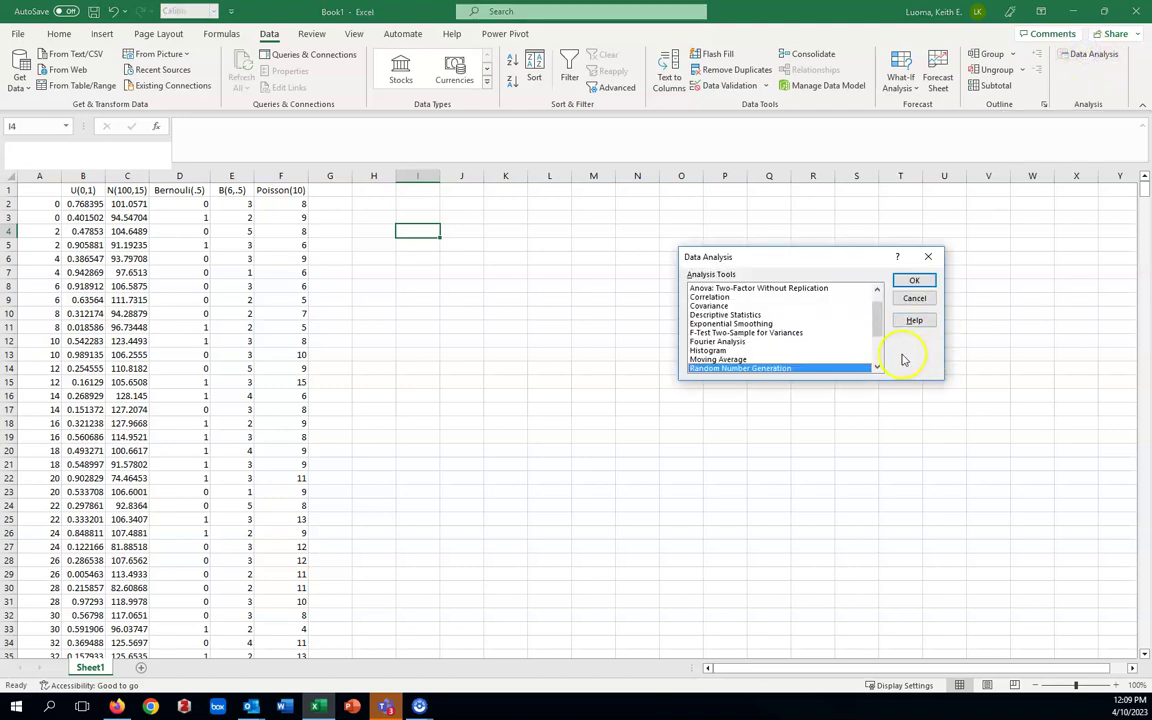
{"action": "left_click", "coordinate": [913, 281]}
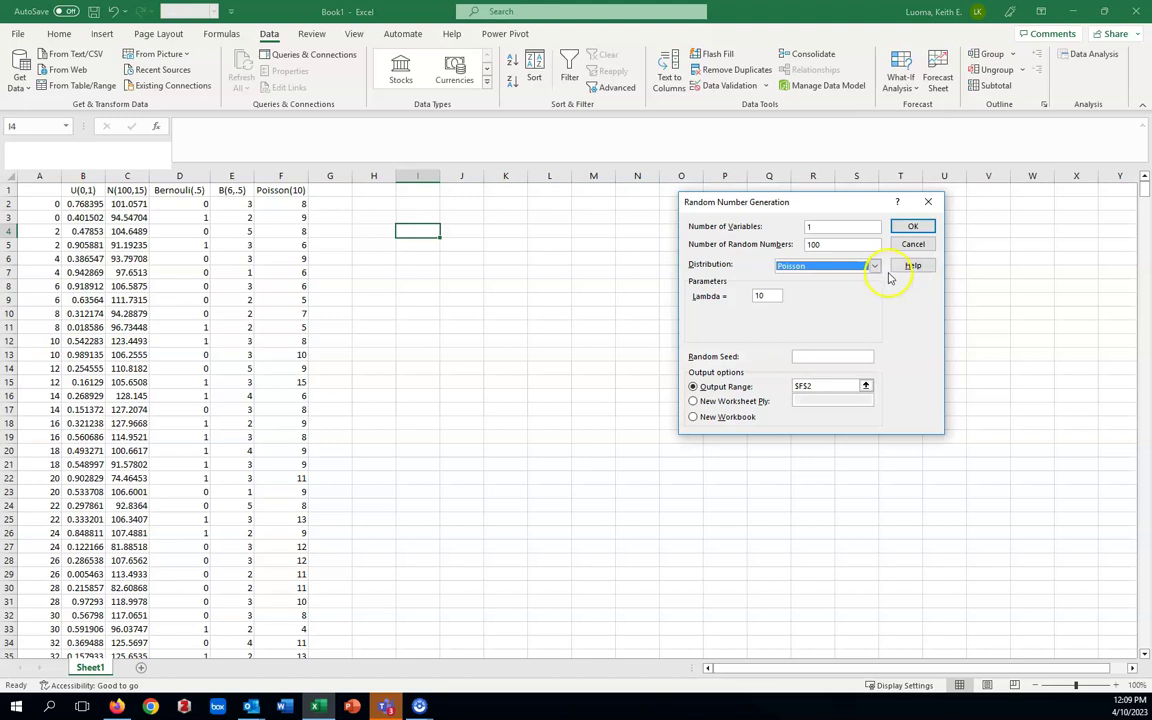
{"action": "left_click", "coordinate": [874, 266]}
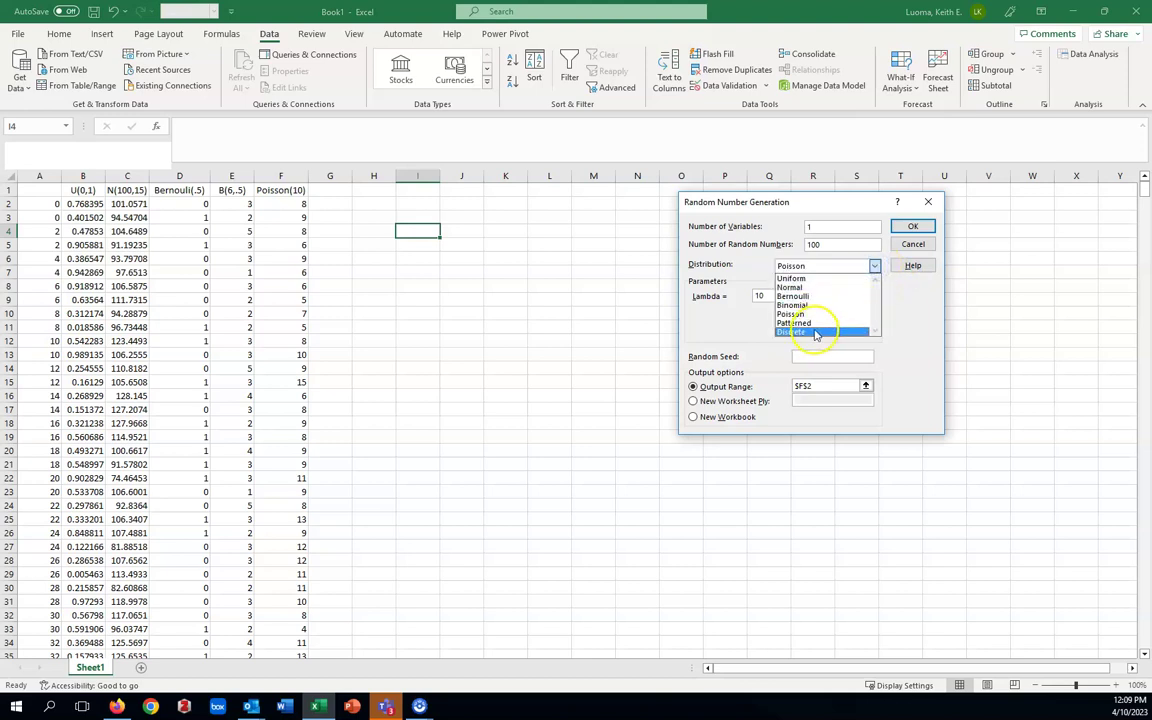
{"action": "left_click", "coordinate": [815, 332]}
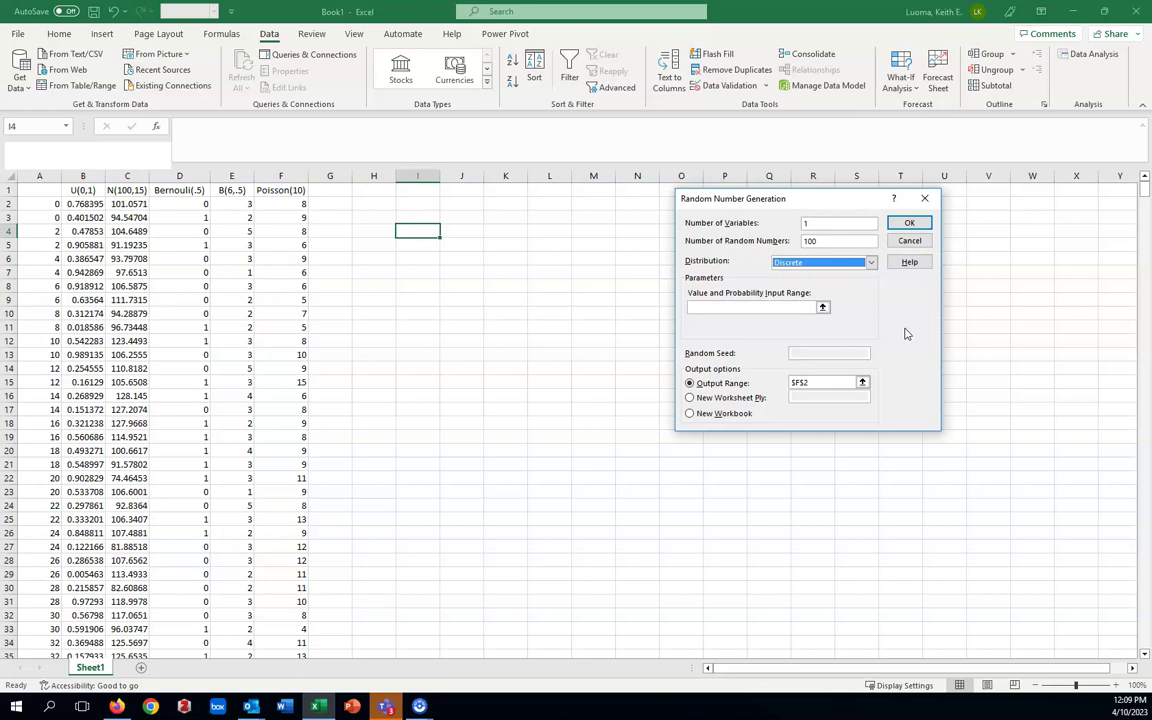
{"action": "left_click", "coordinate": [927, 198]}
{"action": "left_click", "coordinate": [917, 250]}
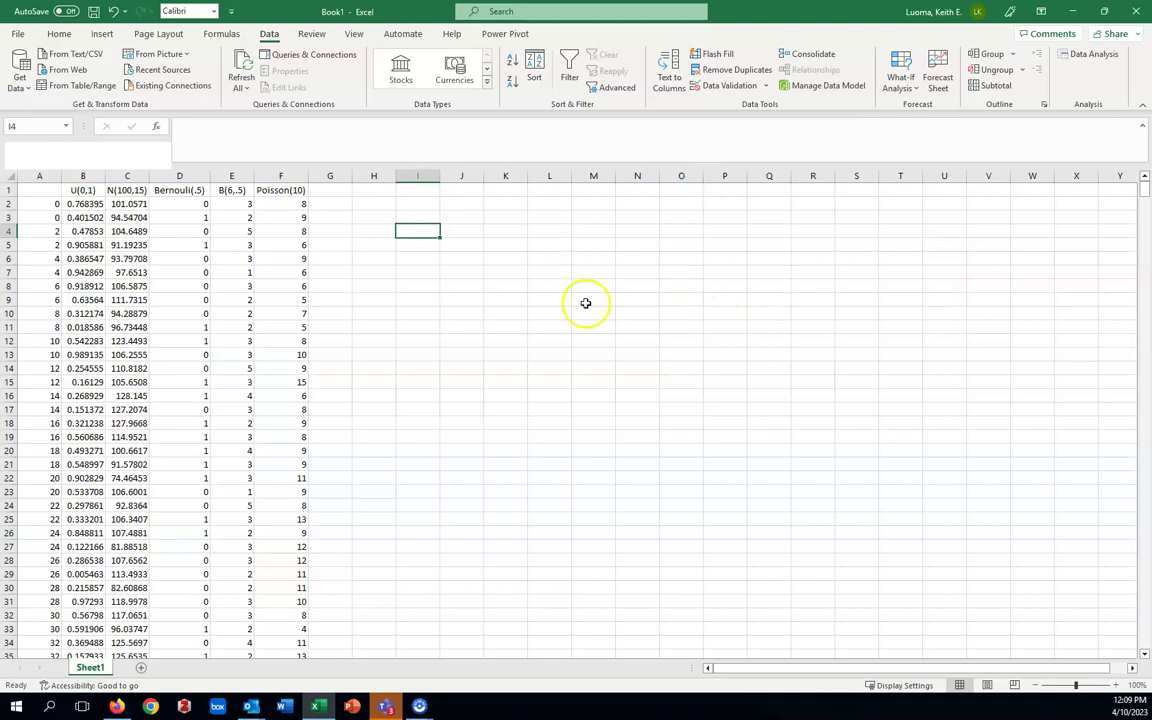
Type the headers 'outcome' in L1, correcting a typo, and 'prob' in M1
{"action": "left_click", "coordinate": [548, 190]}
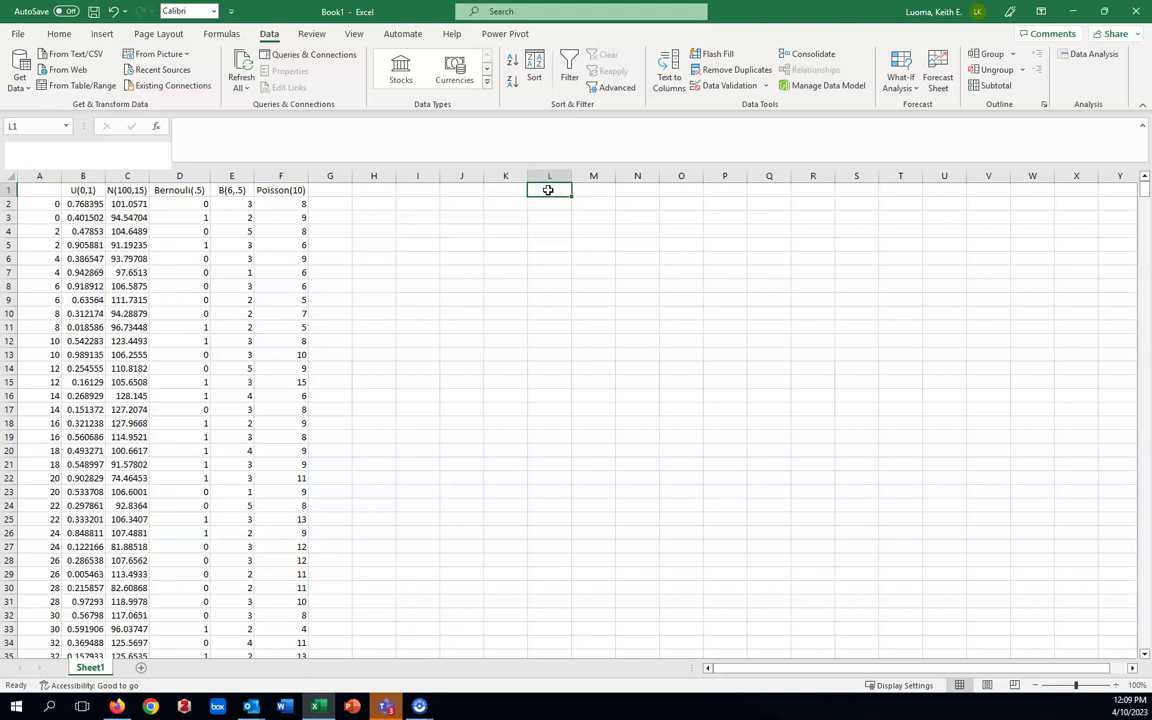
{"action": "type", "text": "outom"}
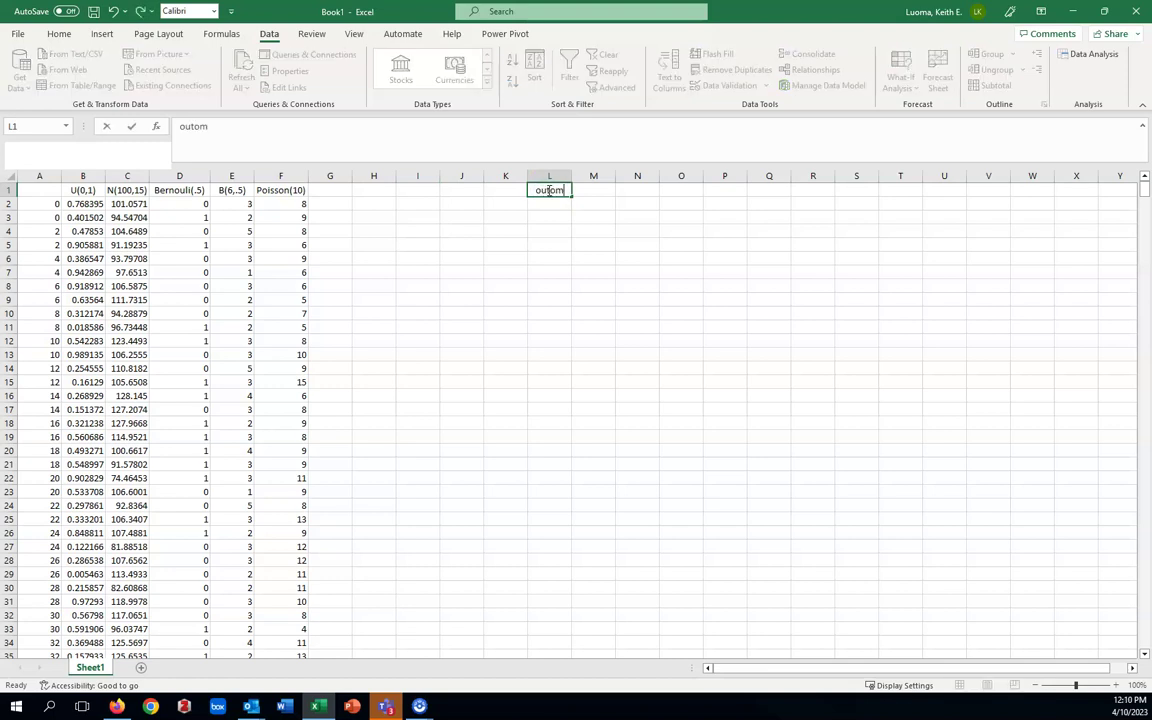
{"action": "type", "text": "ce"}
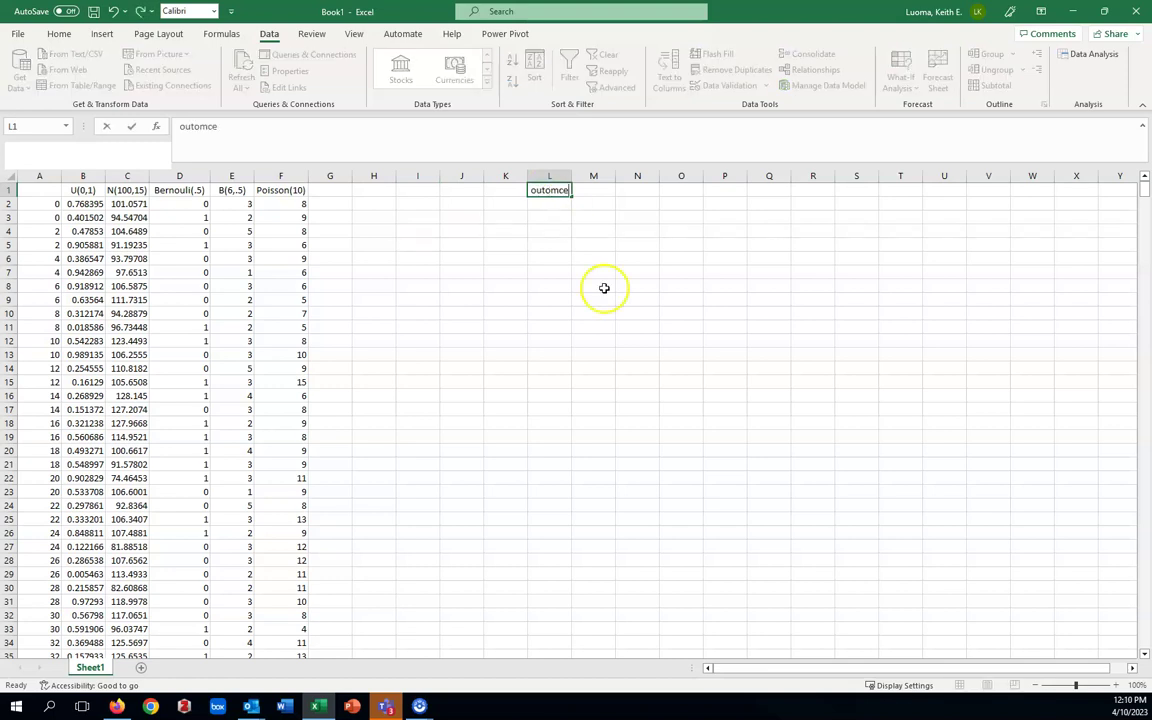
{"action": "key", "text": "BackSpace"}
{"action": "key", "text": "BackSpace"}
{"action": "key", "text": "BackSpace"}
{"action": "key", "text": "BackSpace"}
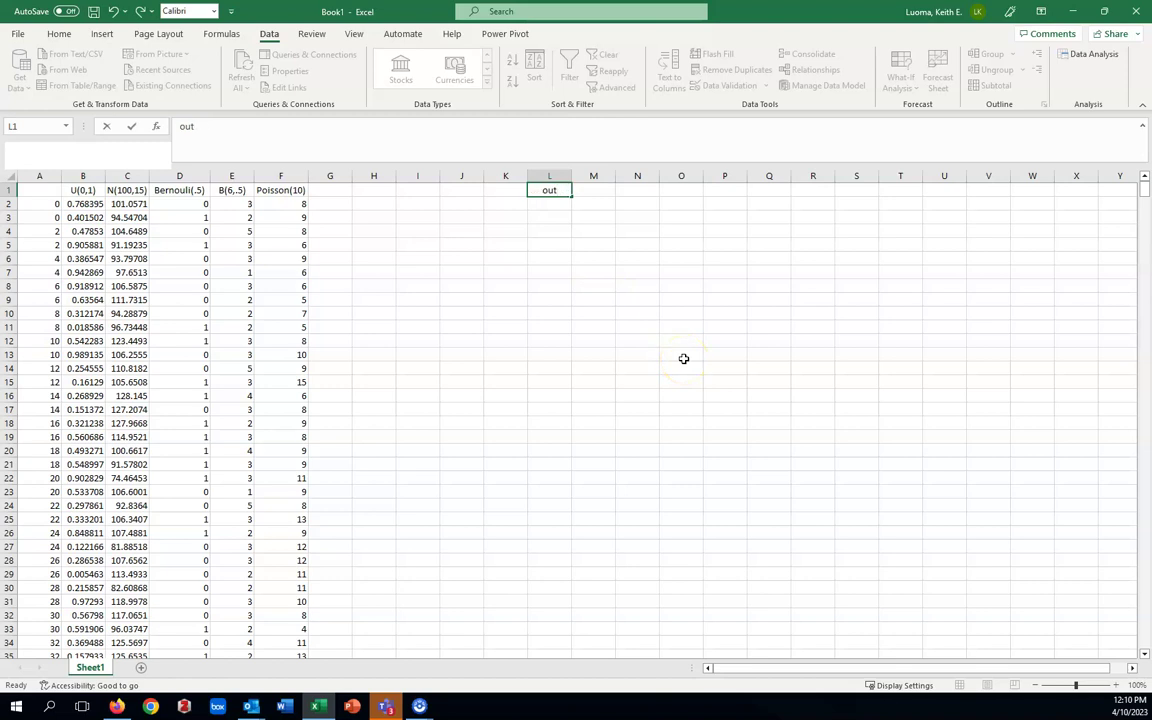
{"action": "type", "text": "come"}
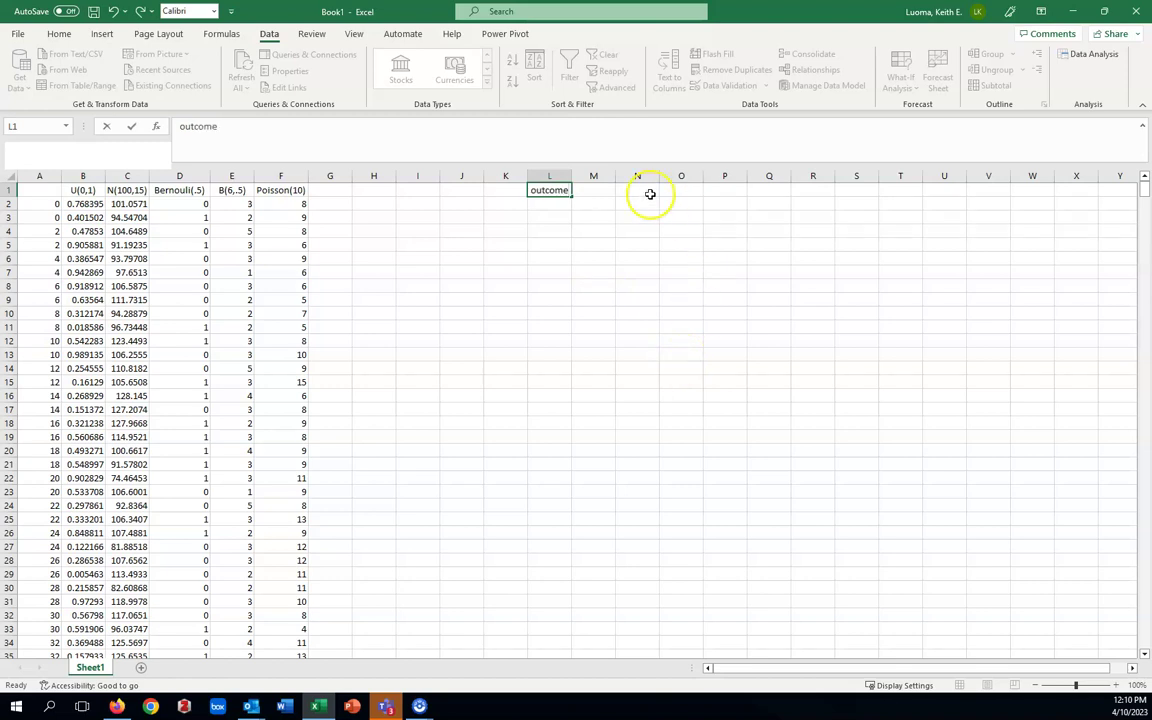
{"action": "left_click", "coordinate": [602, 192]}
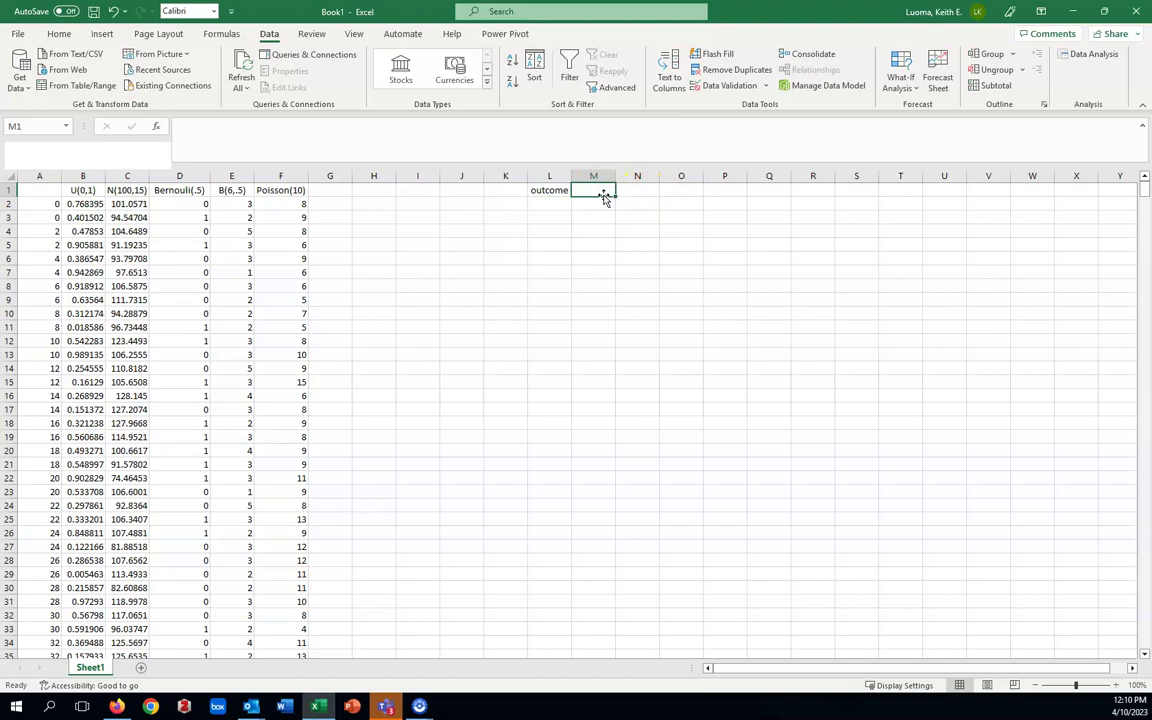
{"action": "type", "text": "prob"}
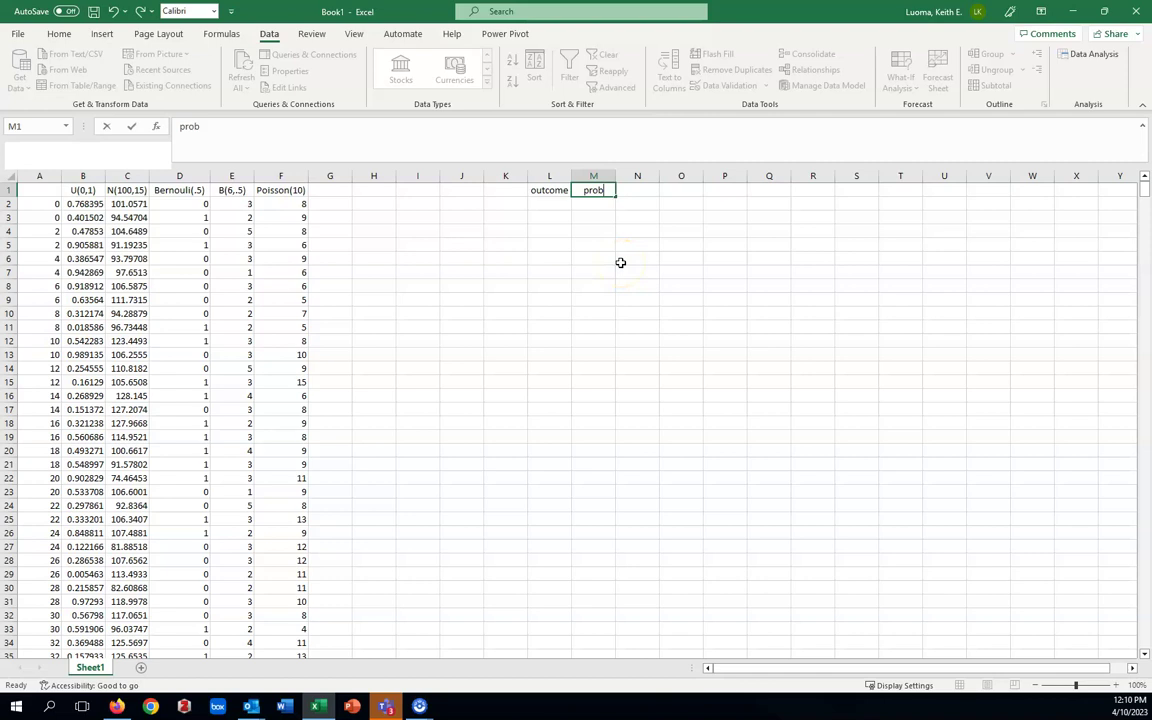
{"action": "left_click", "coordinate": [605, 247]}
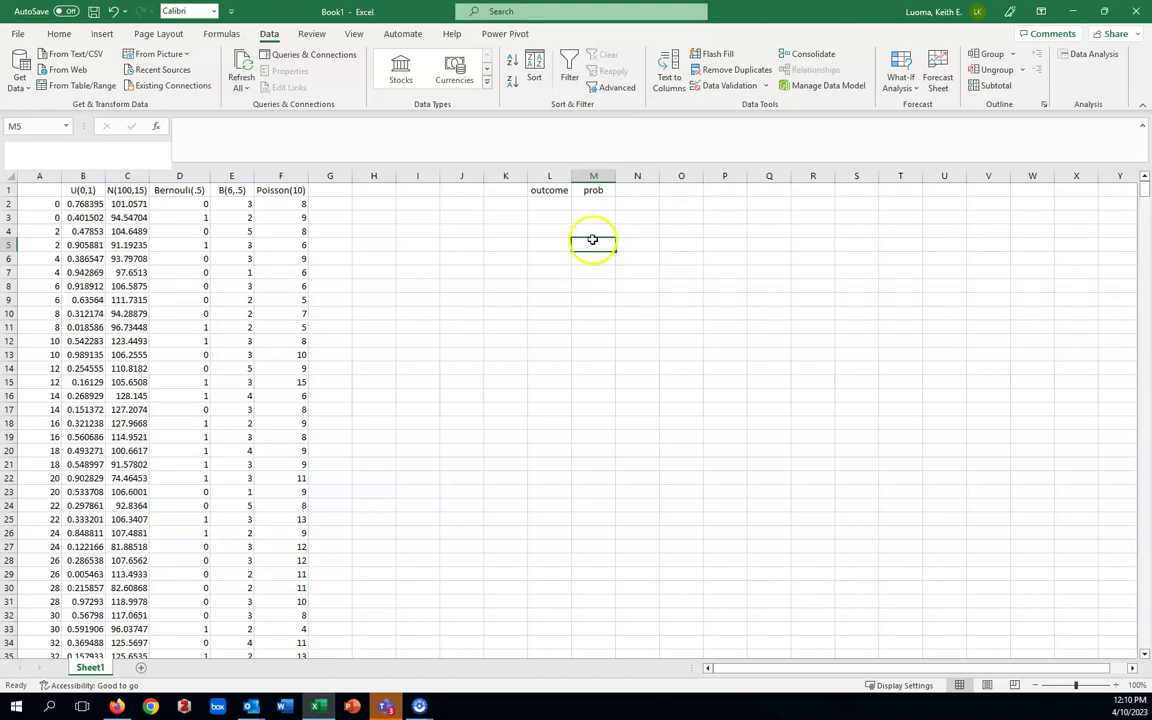
Enter the outcomes 0, 1, 2 and 3 in cells L2 to L5
{"action": "left_click", "coordinate": [555, 203]}
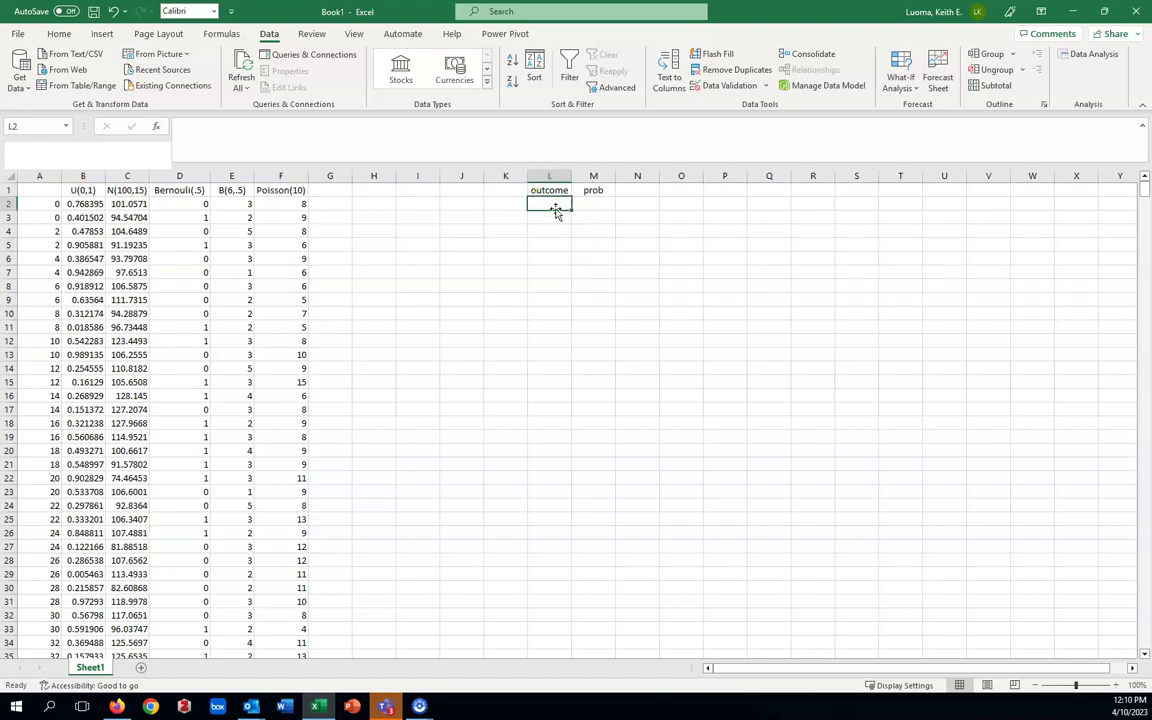
{"action": "type", "text": "0"}
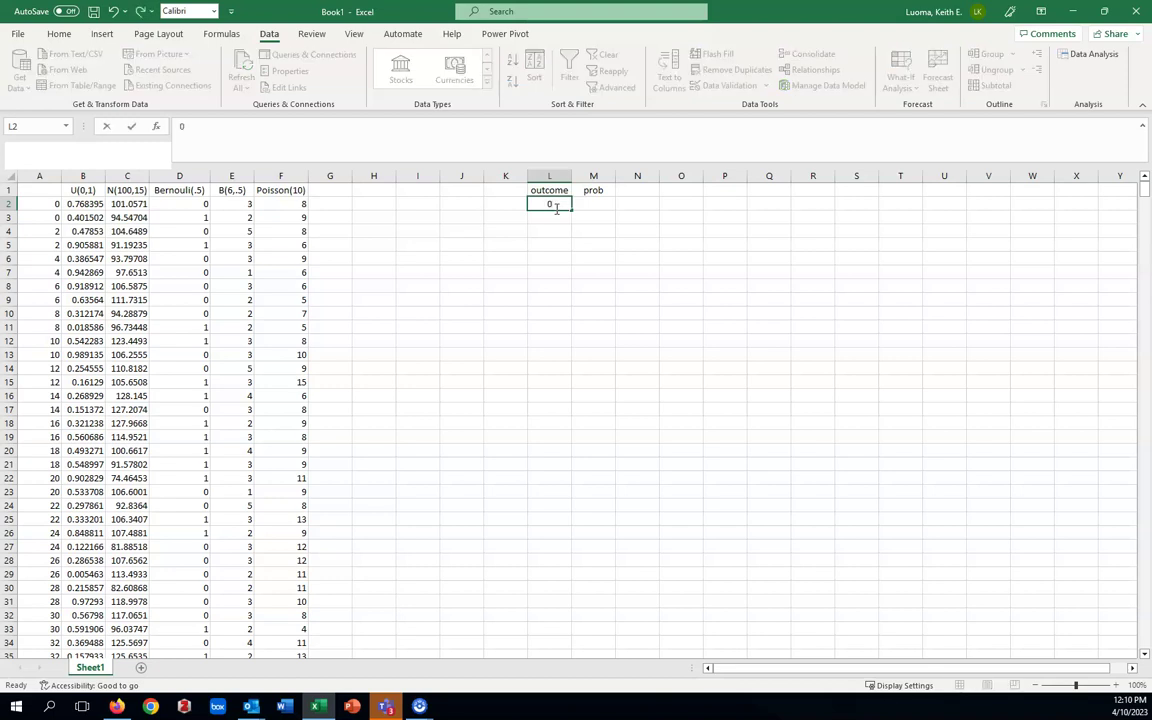
{"action": "key", "text": "Return"}
{"action": "type", "text": "1"}
{"action": "key", "text": "Return"}
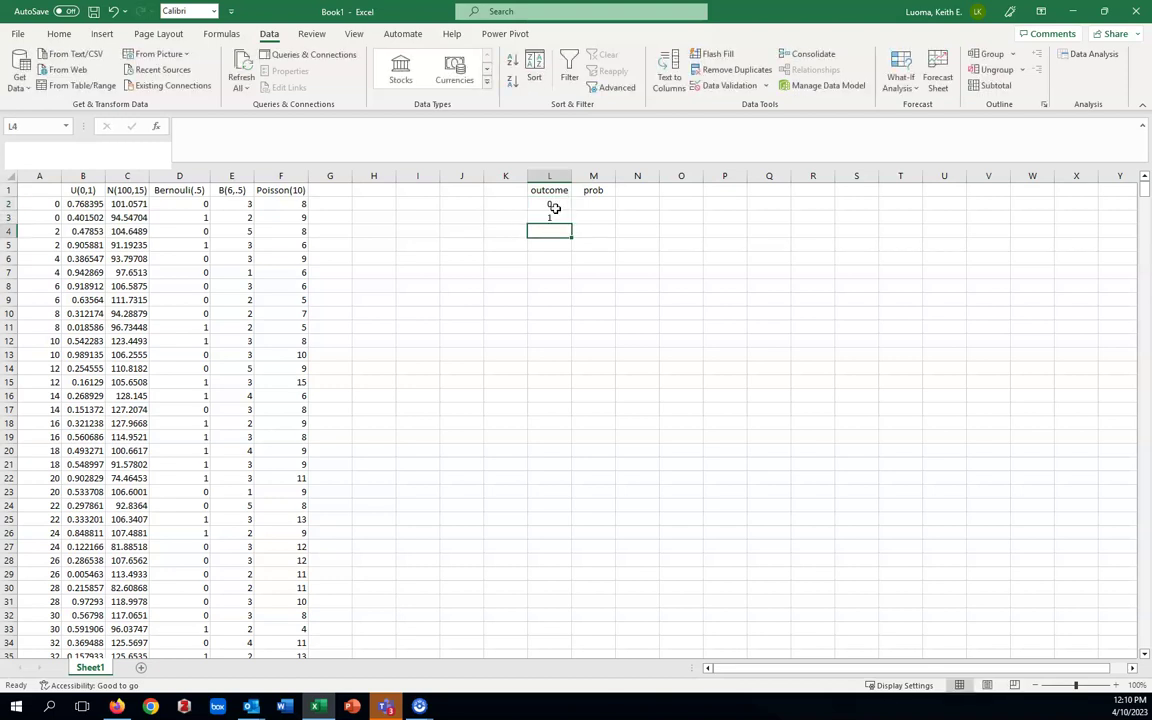
{"action": "type", "text": "2"}
{"action": "key", "text": "Return"}
{"action": "type", "text": "3"}
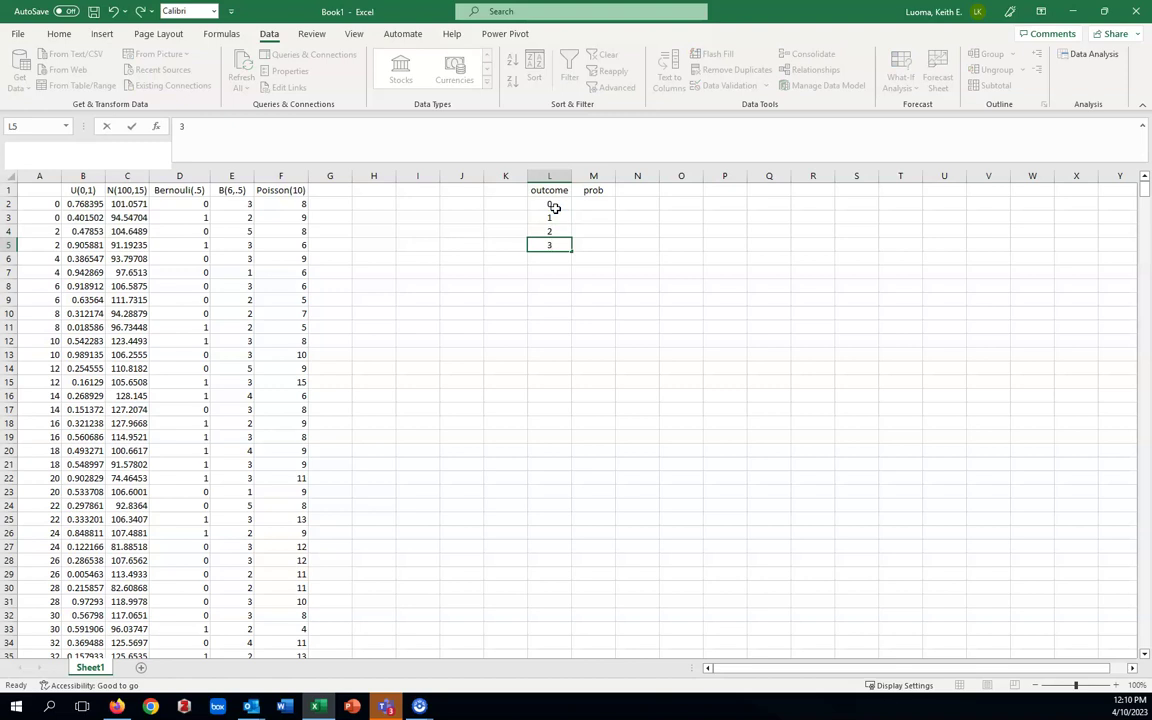
{"action": "left_click", "coordinate": [627, 231]}
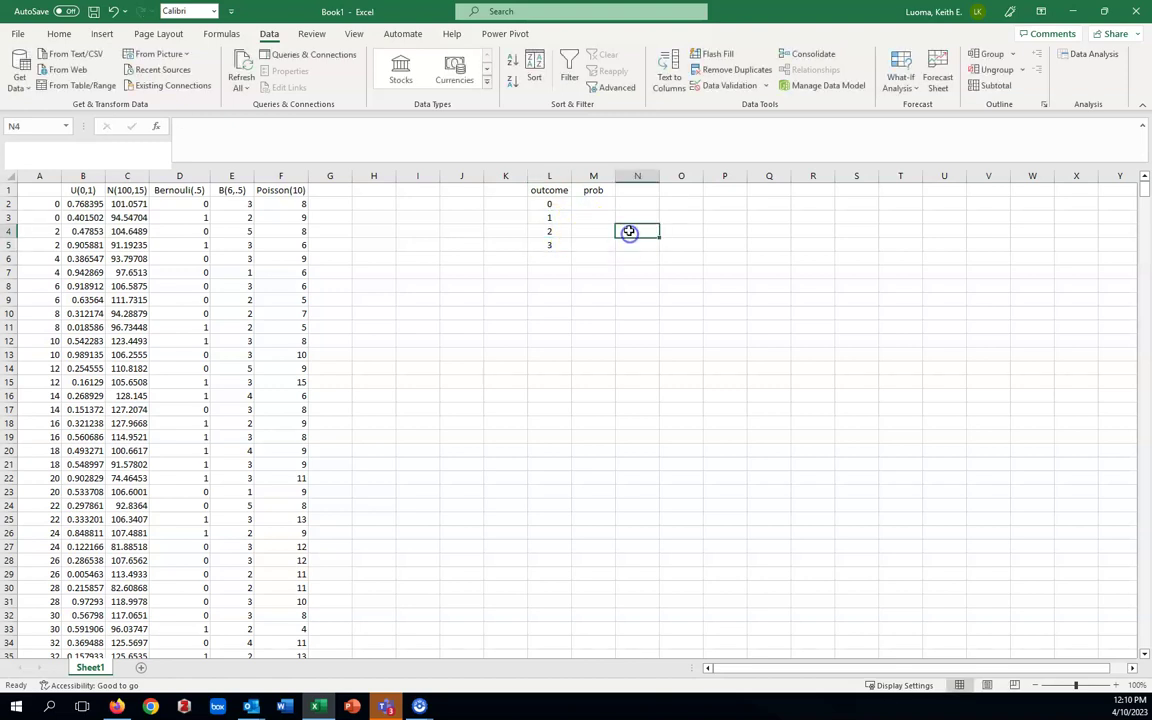
Enter the probabilities 0.2, 0.3, 0.1 and 0.4 in cells M2 to M5
{"action": "left_click", "coordinate": [598, 204]}
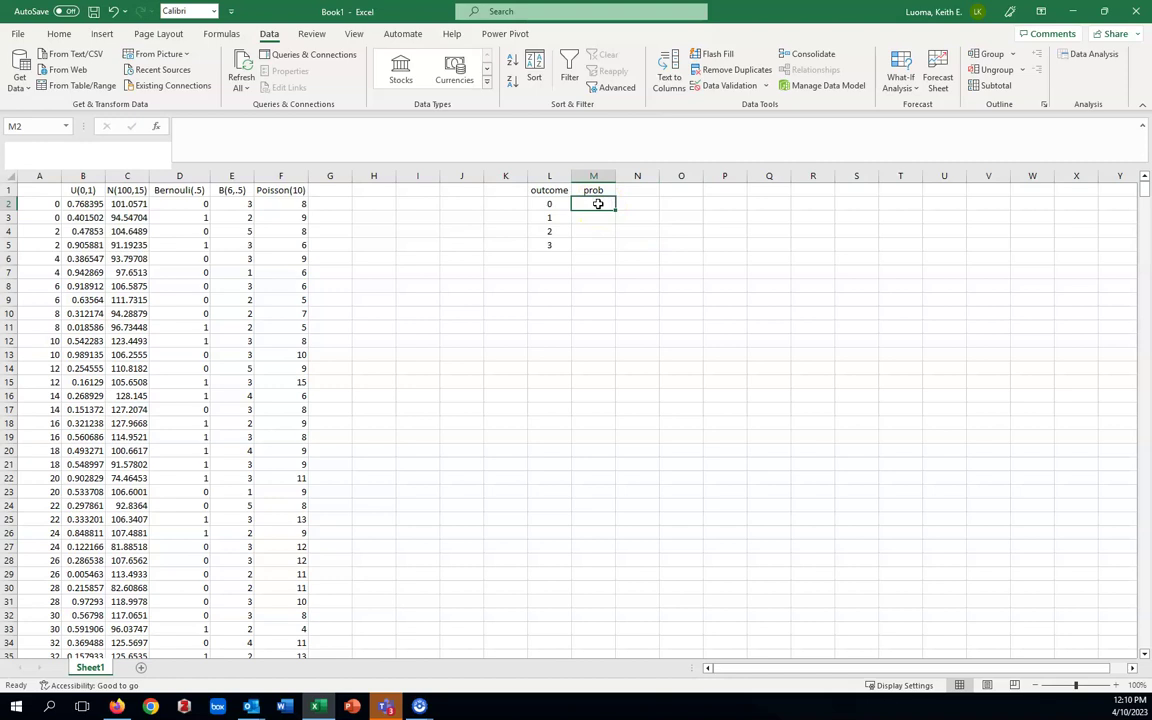
{"action": "type", "text": ".2"}
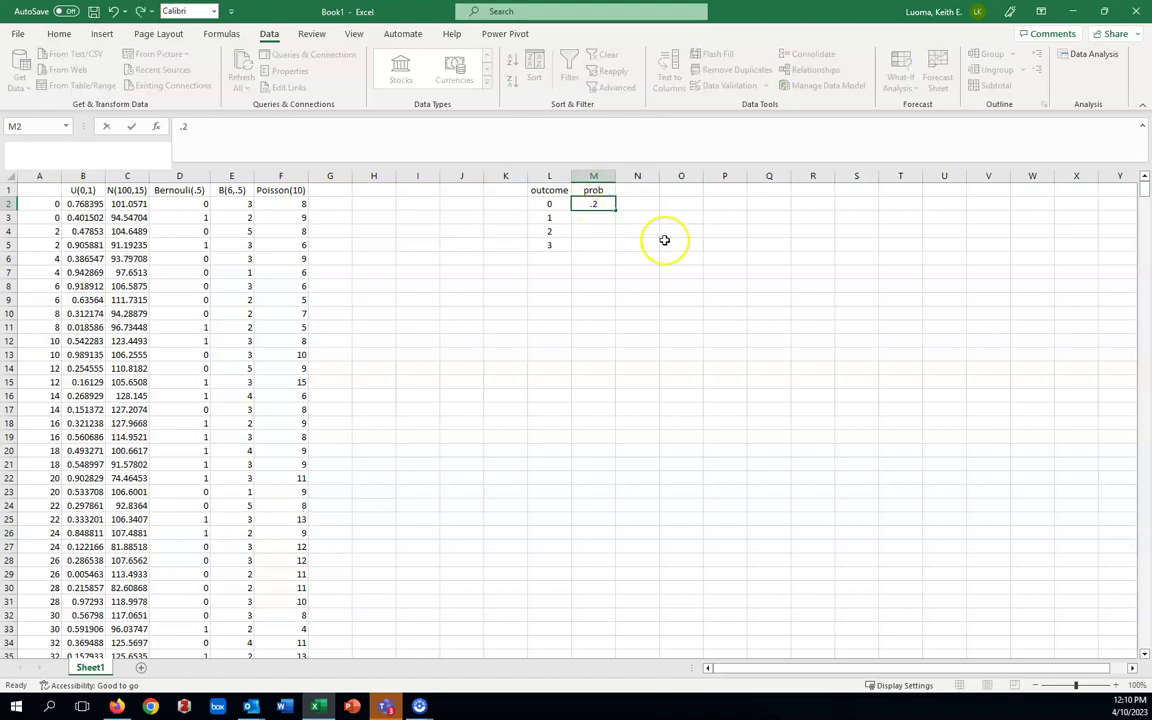
{"action": "left_click", "coordinate": [604, 218]}
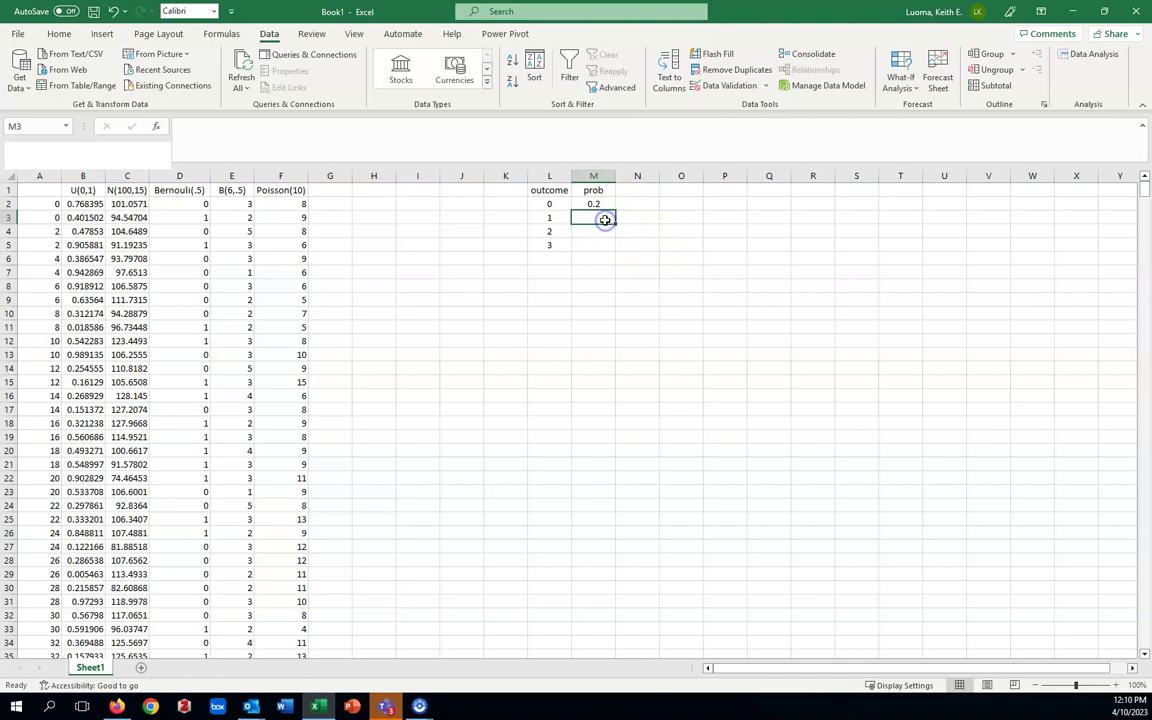
{"action": "type", "text": ".3"}
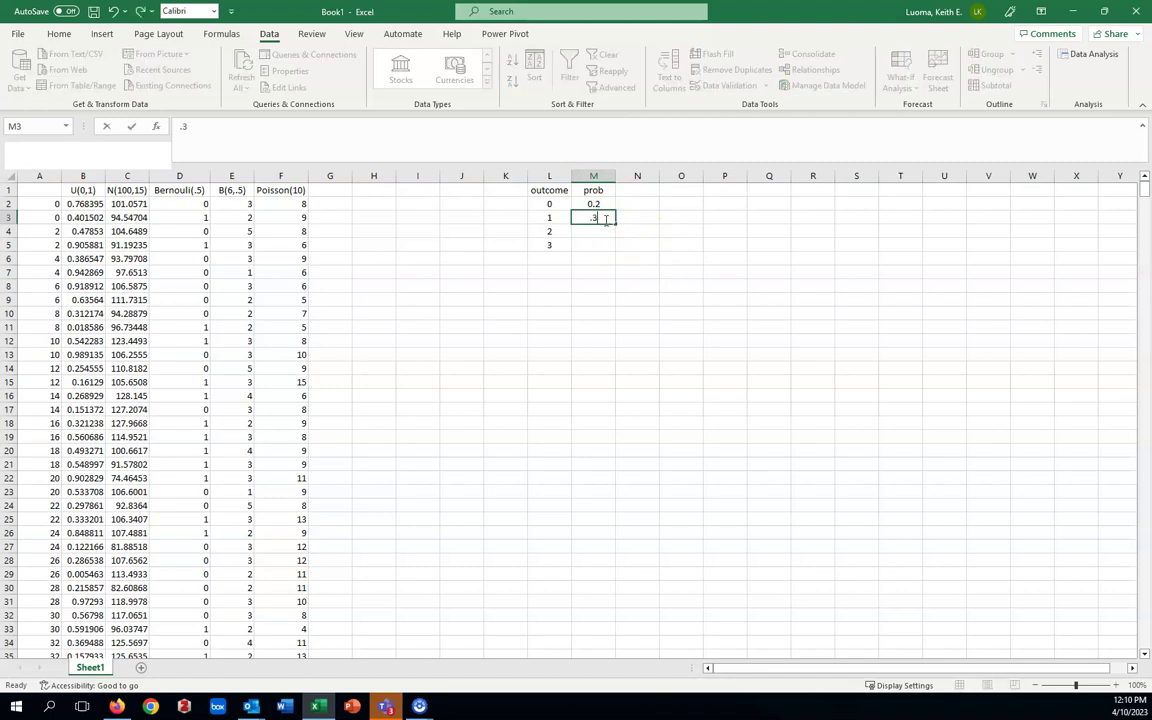
{"action": "left_click", "coordinate": [601, 230]}
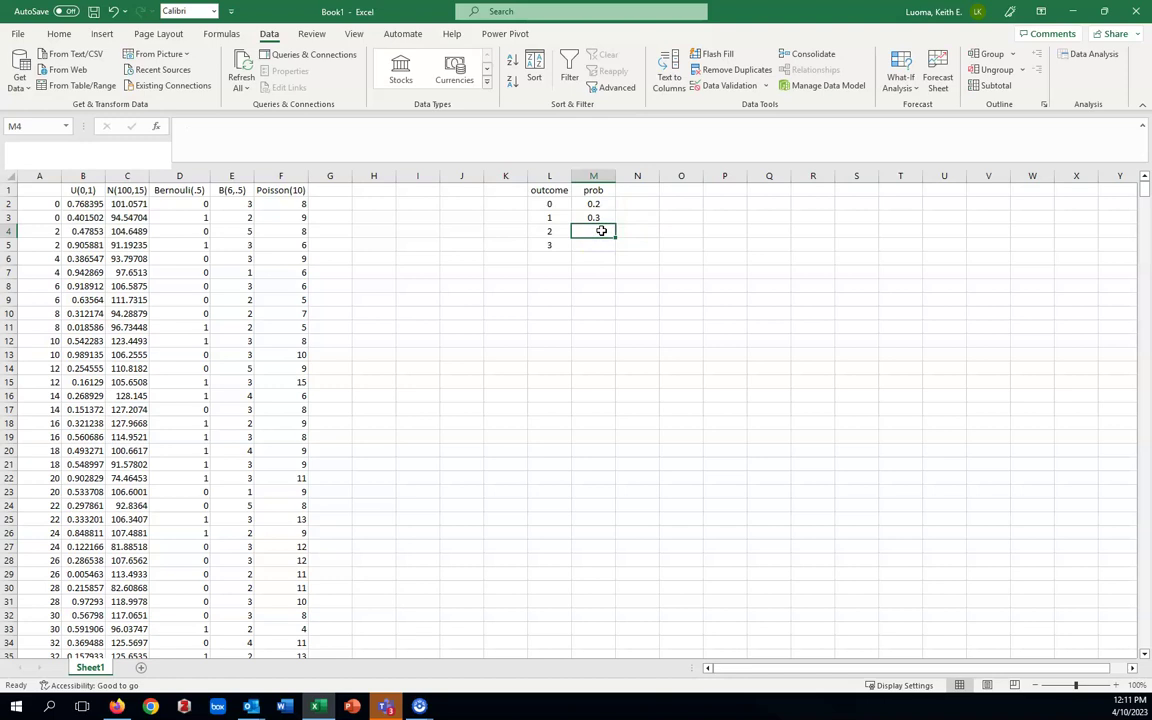
{"action": "type", "text": ".1"}
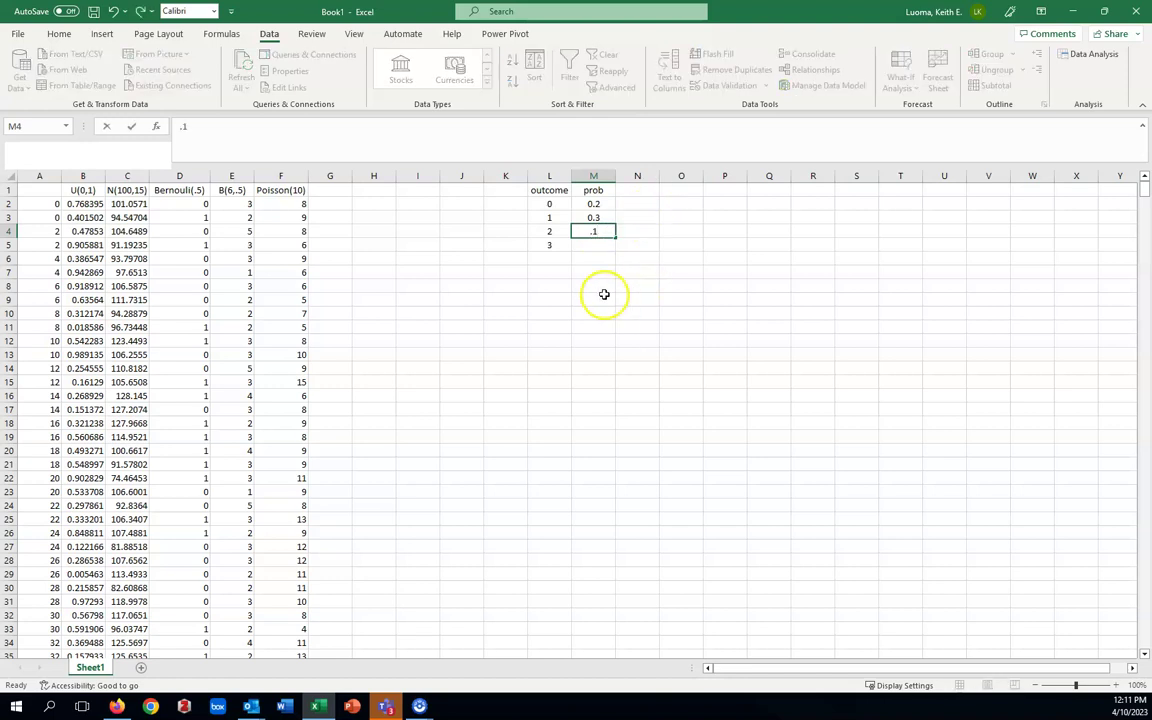
{"action": "left_click", "coordinate": [600, 296]}
{"action": "left_click", "coordinate": [601, 245]}
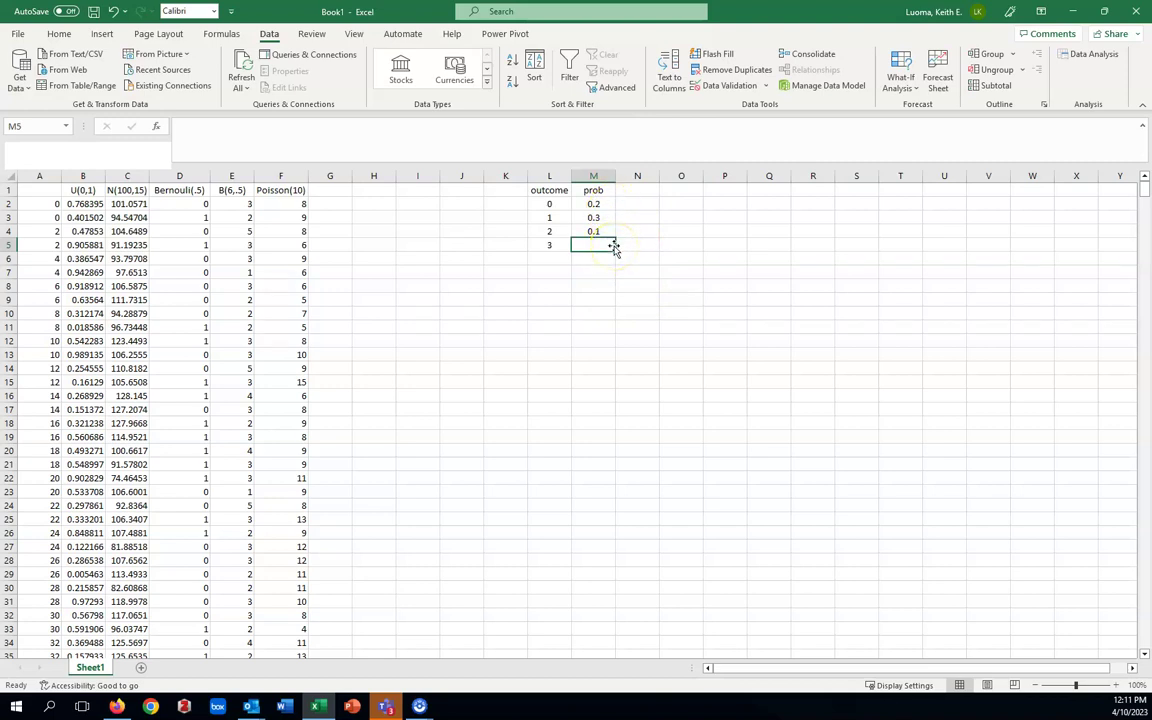
{"action": "type", "text": ".4"}
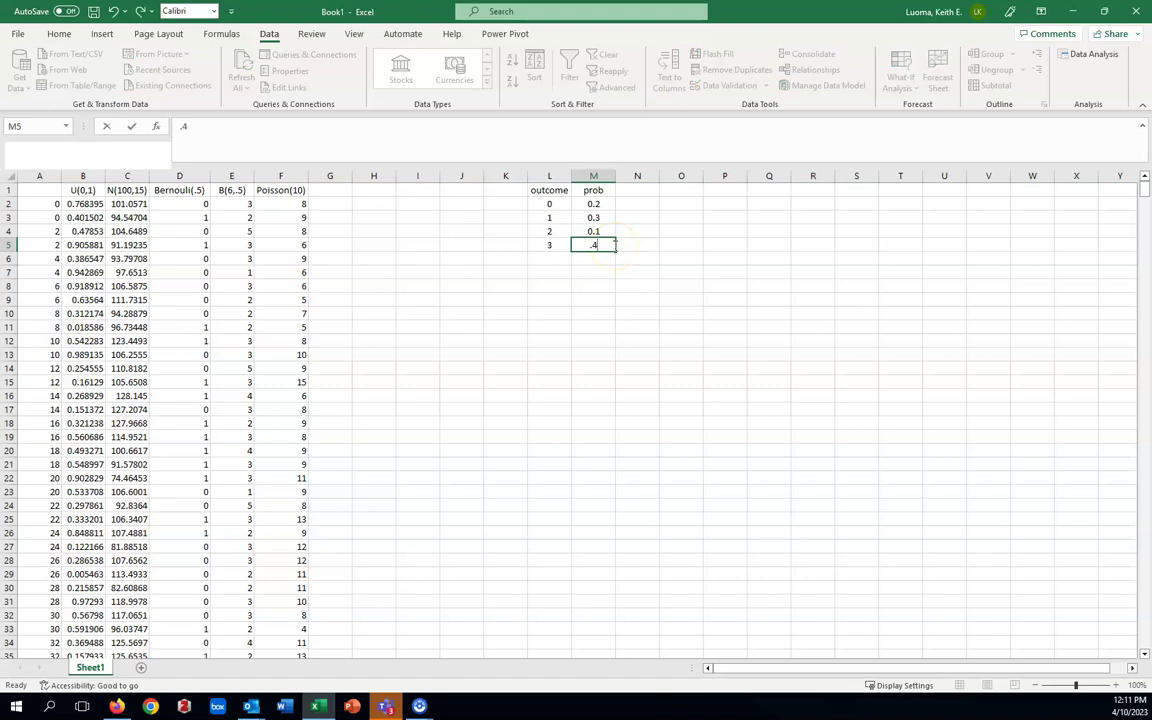
{"action": "left_click", "coordinate": [606, 271]}
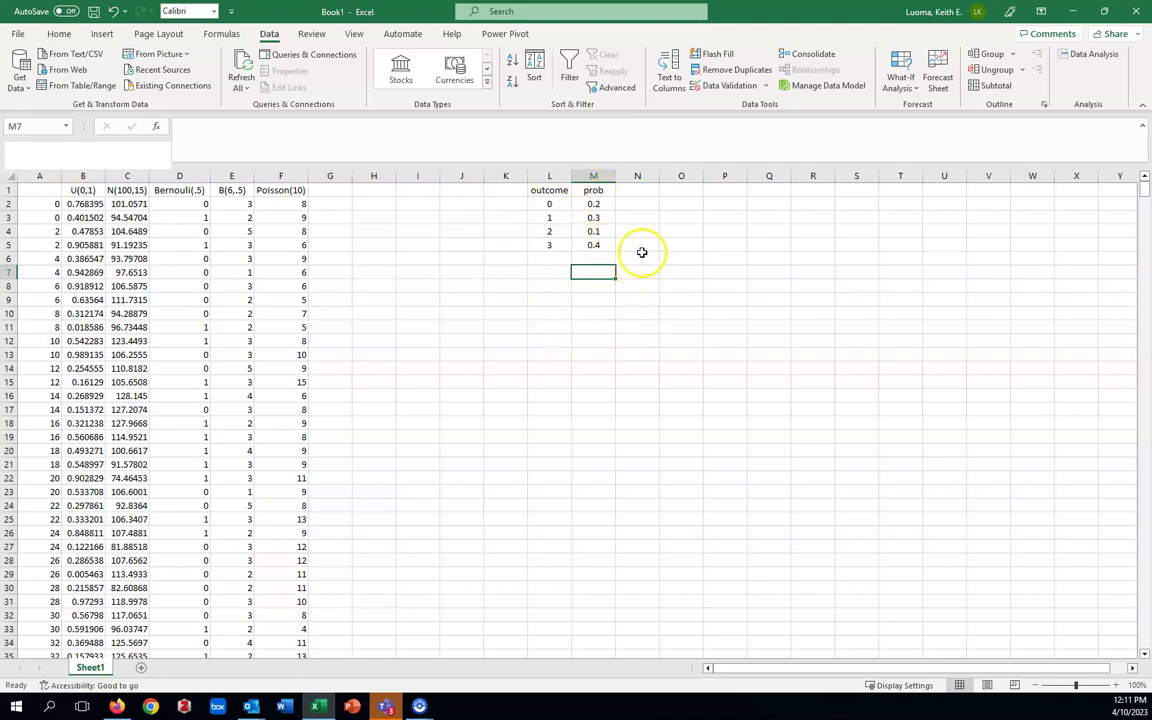
Set Random Number Generation to Discrete with input range $L$2:$M$5 and output at $J$2
{"action": "left_click", "coordinate": [1105, 58]}
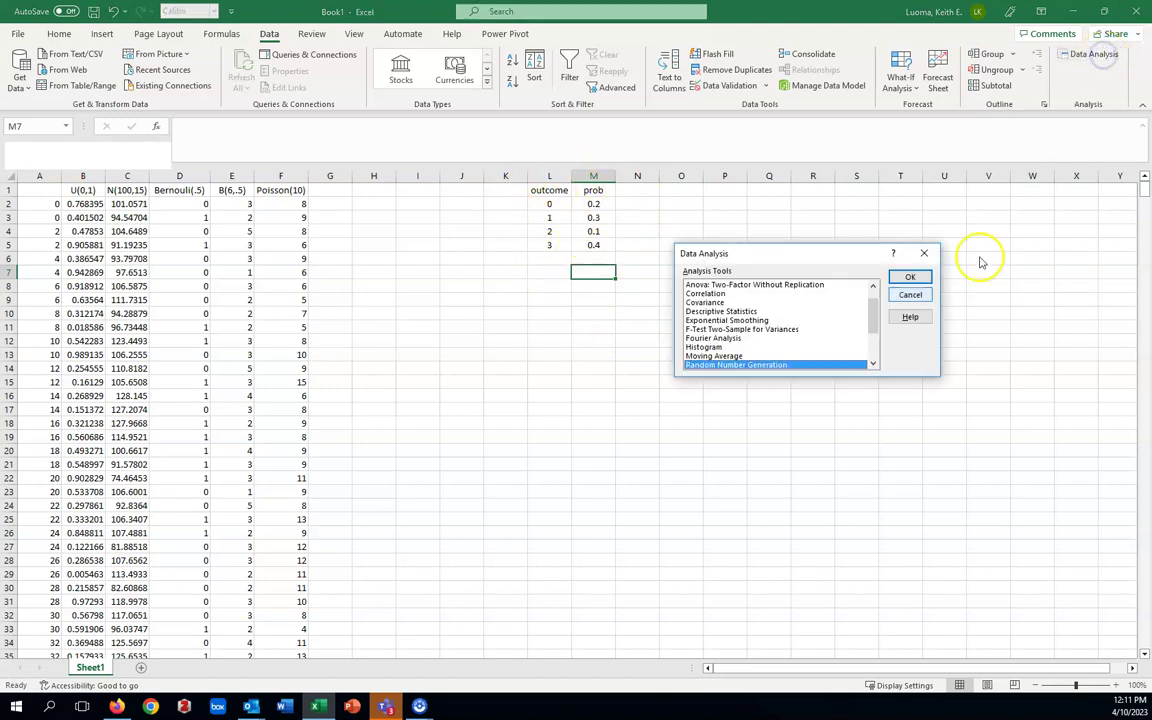
{"action": "left_click", "coordinate": [908, 280]}
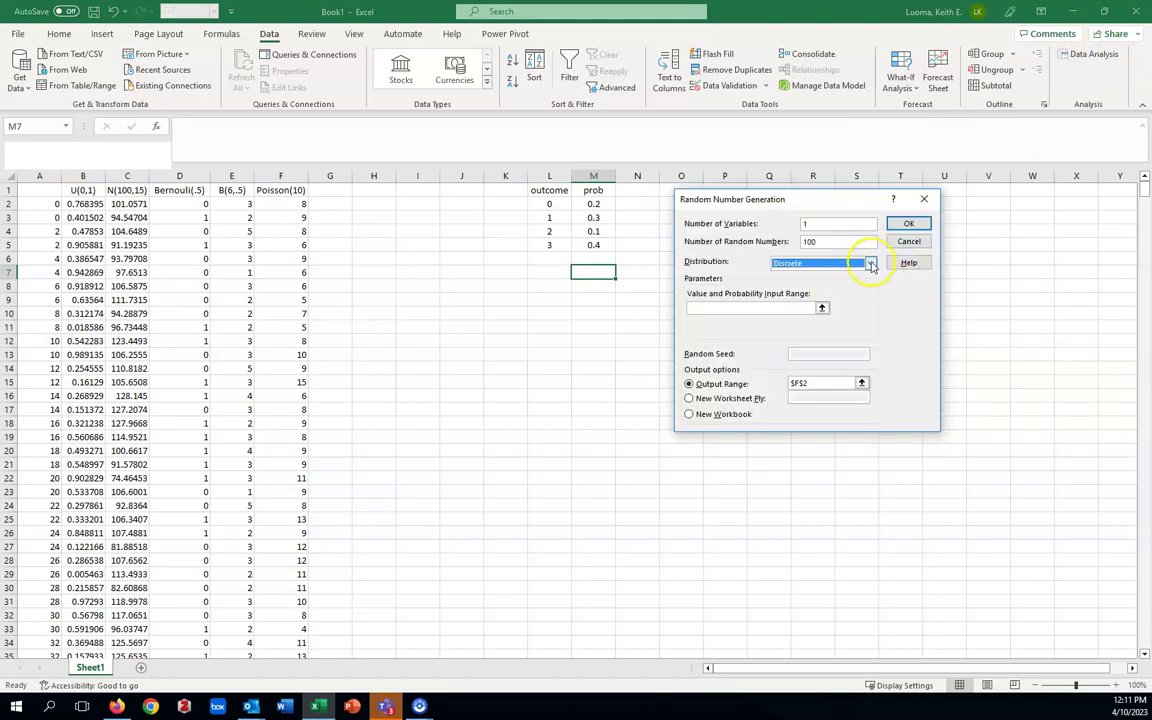
{"action": "left_click", "coordinate": [870, 262]}
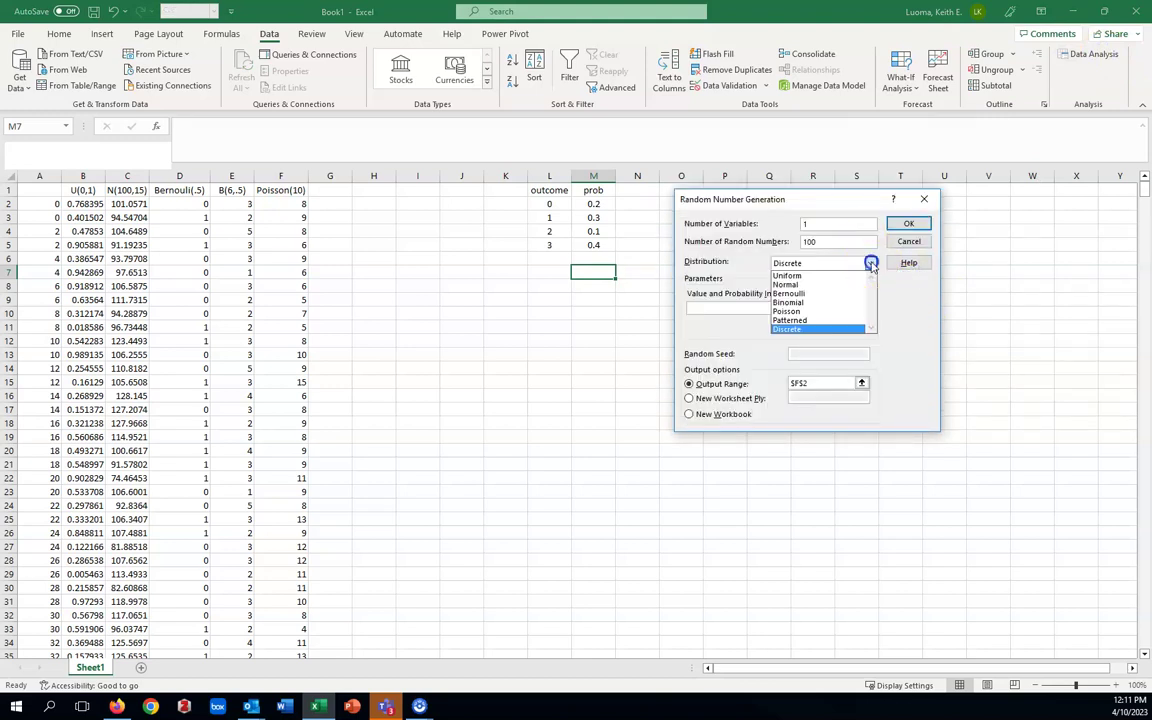
{"action": "left_click", "coordinate": [803, 328]}
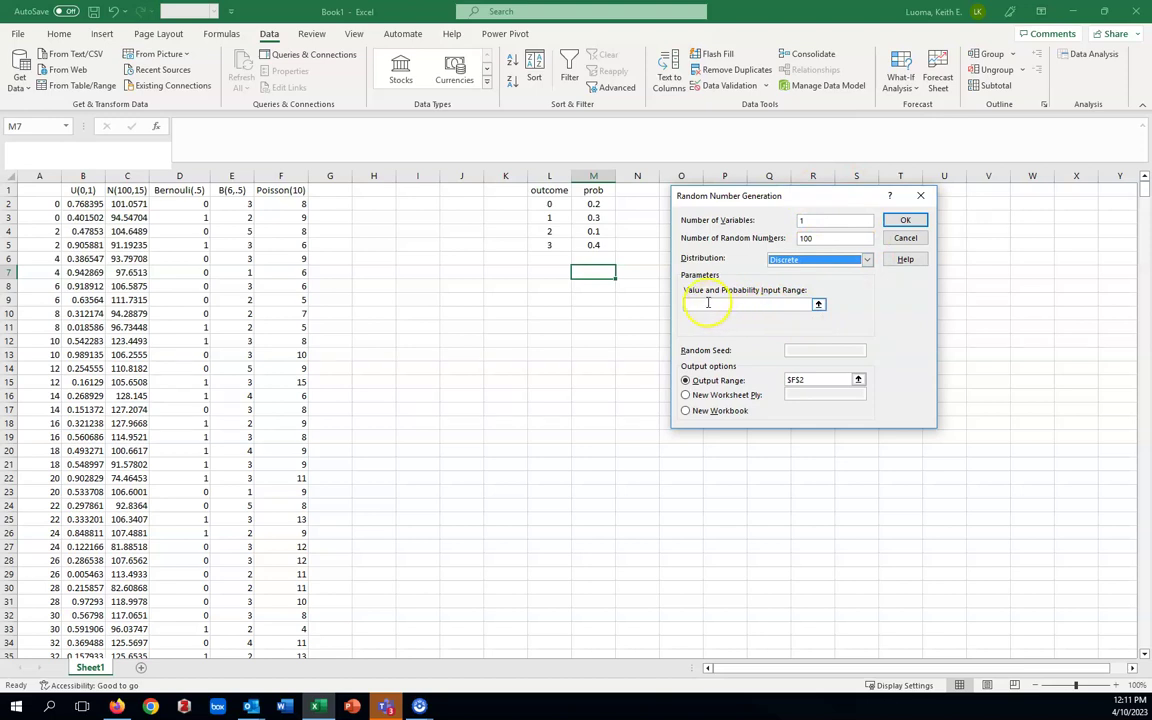
{"action": "left_click", "coordinate": [708, 302]}
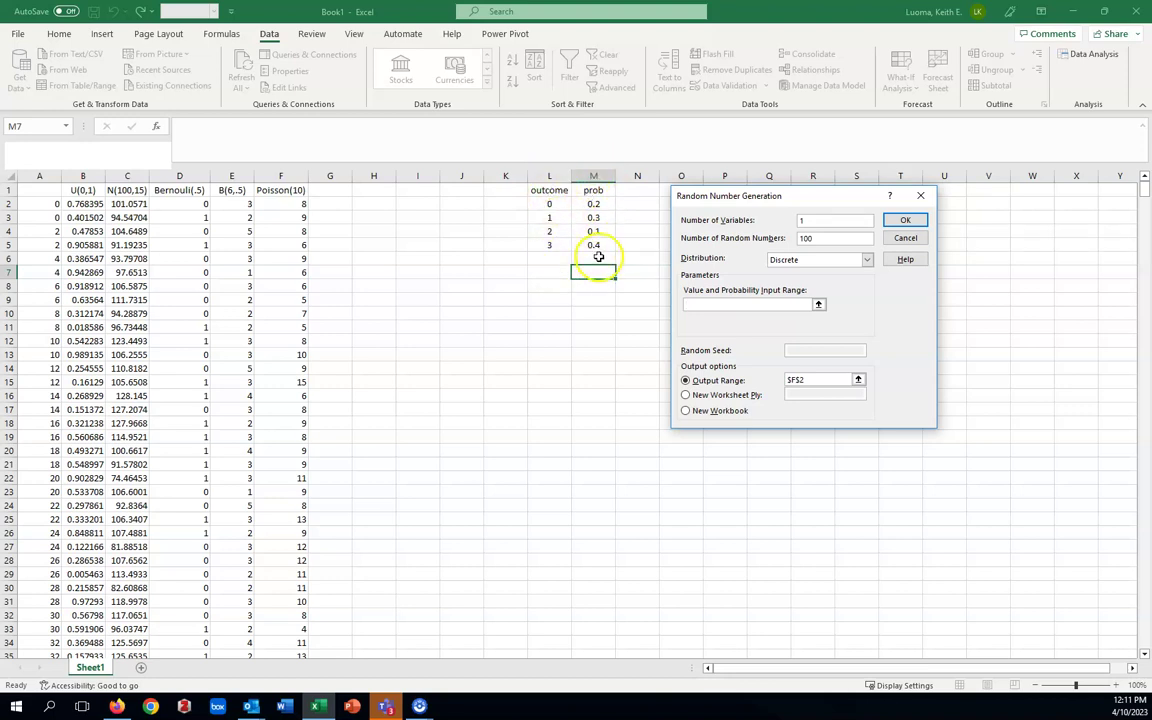
{"action": "left_click", "coordinate": [549, 205]}
{"action": "left_click_drag", "start_coordinate": [549, 205], "coordinate": [588, 245]}
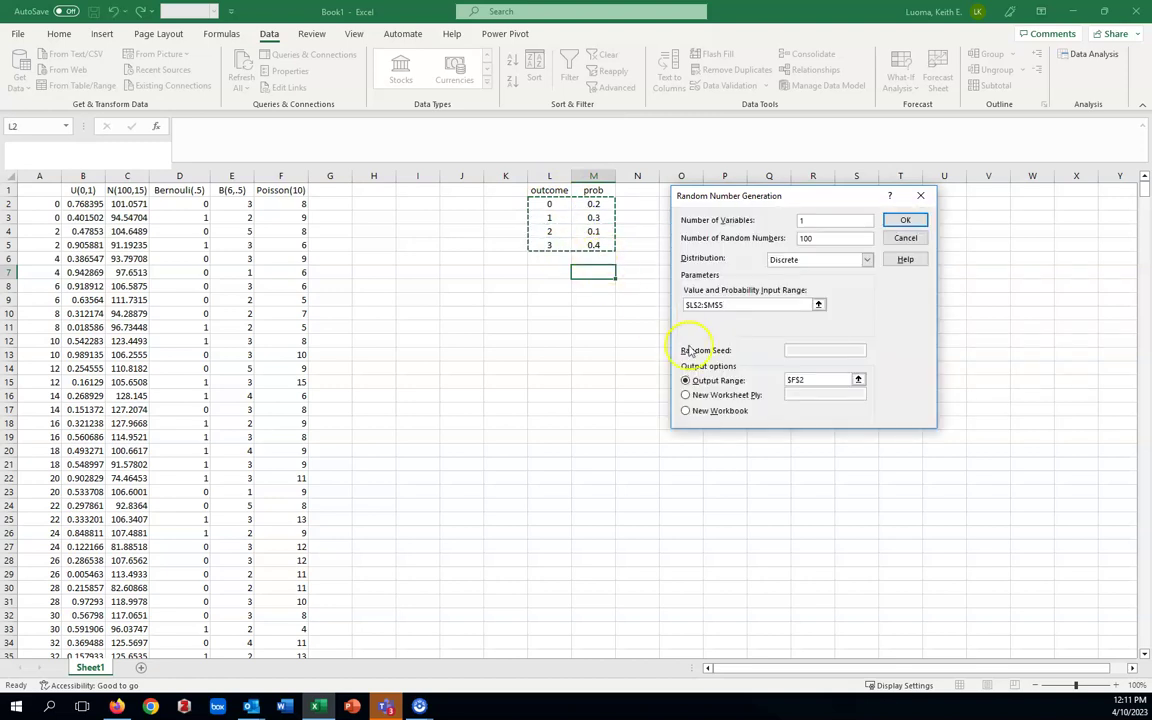
{"action": "left_click", "coordinate": [788, 382]}
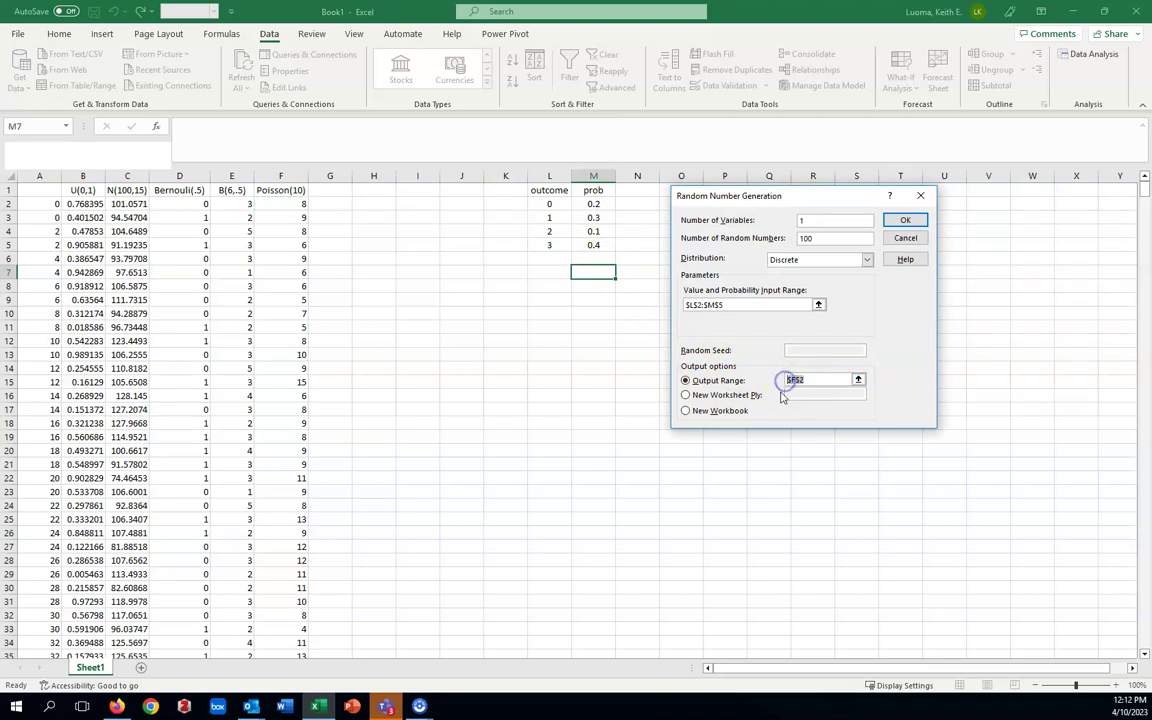
{"action": "left_click", "coordinate": [704, 309]}
{"action": "left_click", "coordinate": [477, 204]}
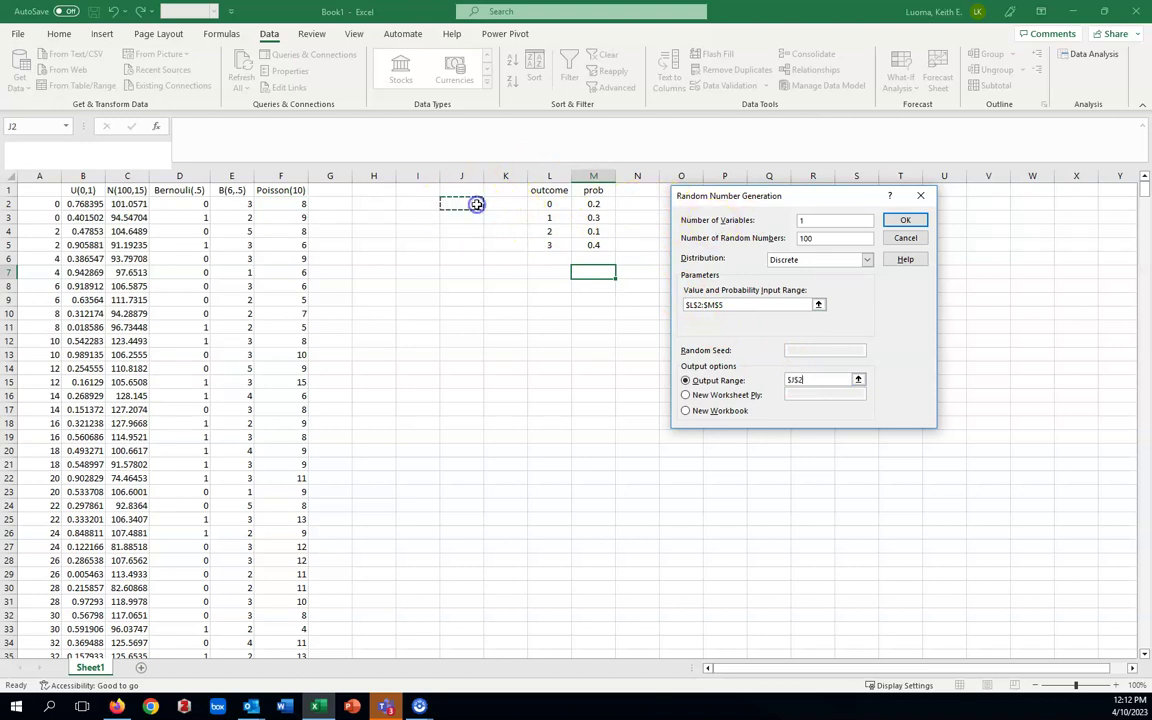
Generate the discrete values into column J and add the heading 'Discrete' in J1
{"action": "left_click", "coordinate": [919, 224]}
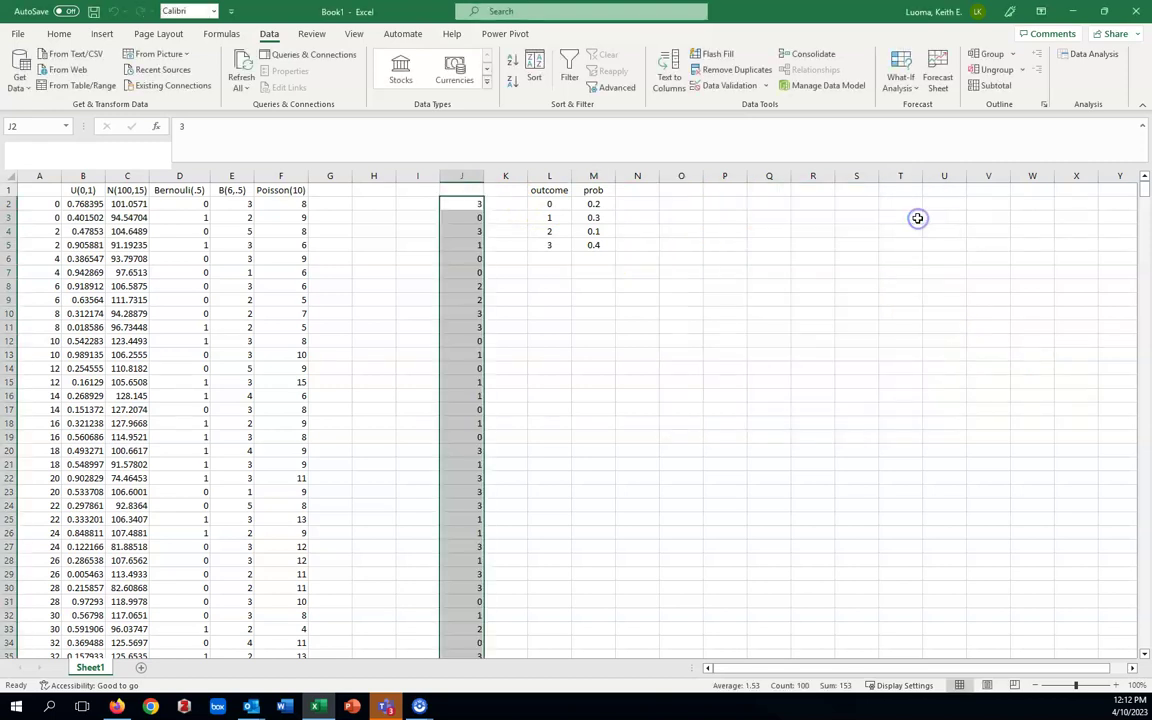
{"action": "left_click", "coordinate": [796, 436]}
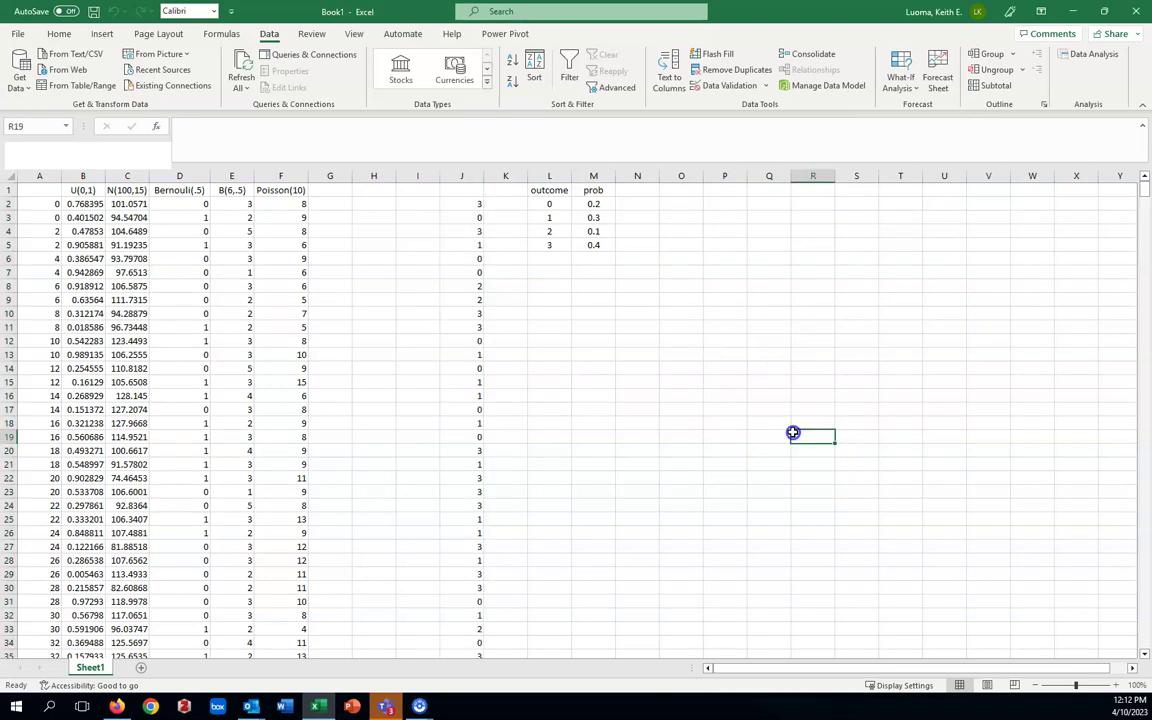
{"action": "left_click", "coordinate": [465, 191]}
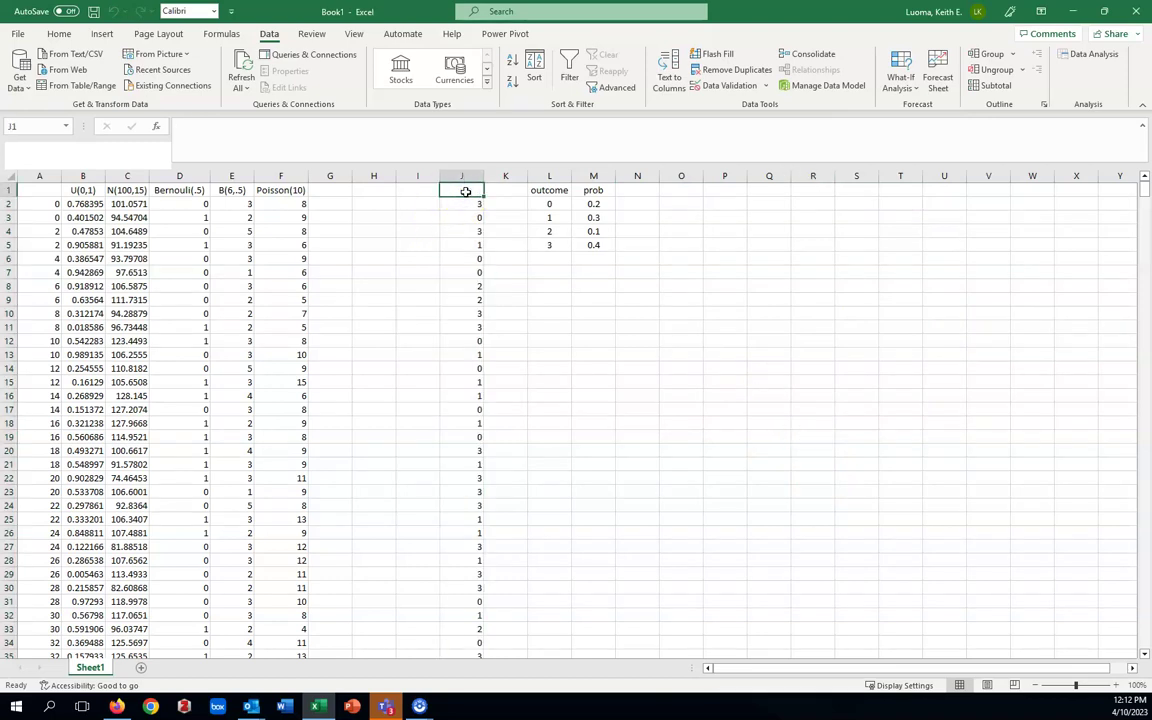
{"action": "type", "text": "Discrete"}
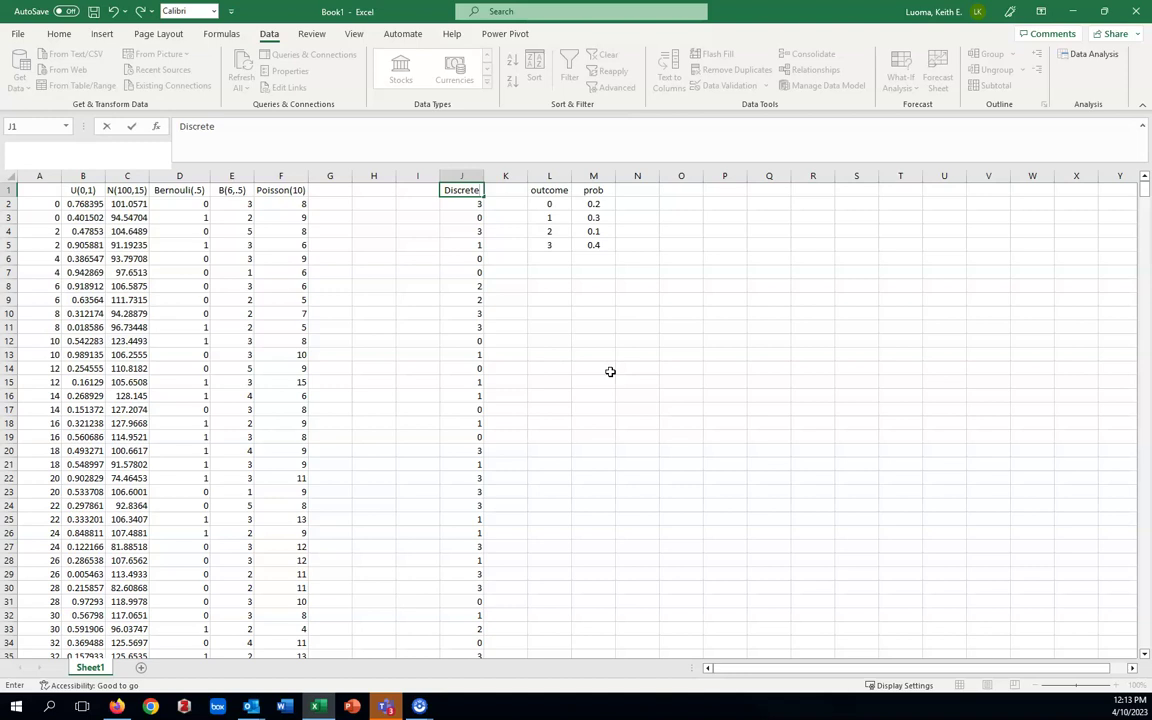
{"action": "left_click", "coordinate": [610, 371]}
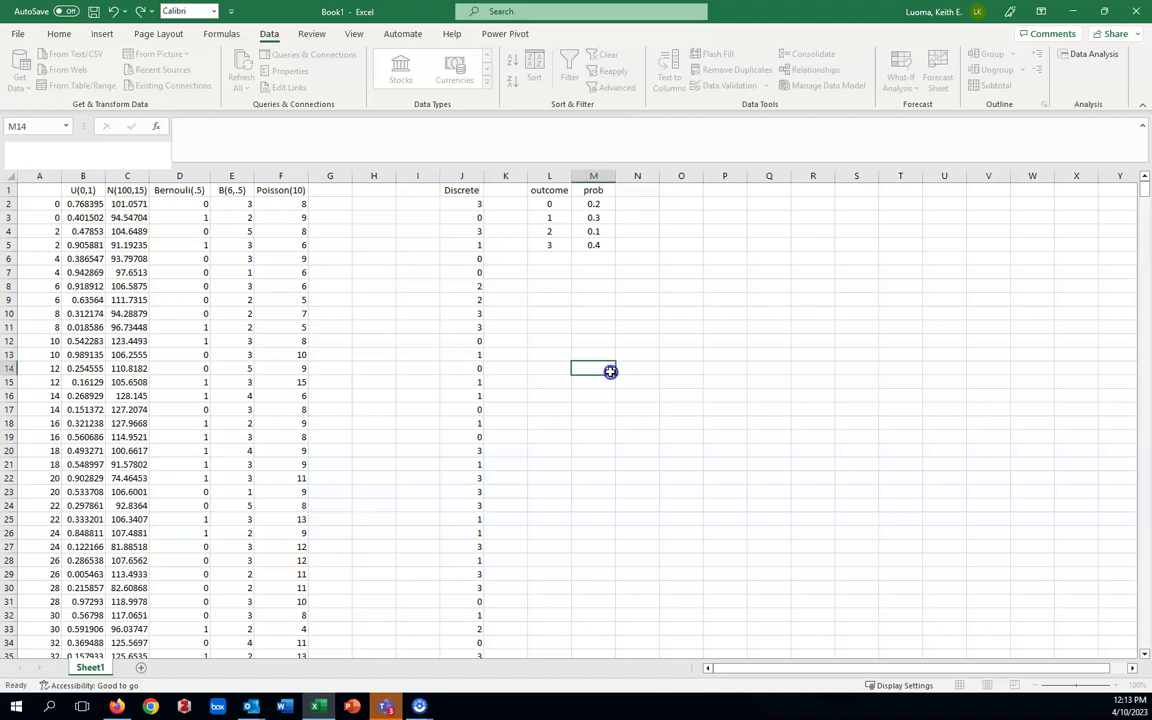
Rerun Random Number Generation with 2 variables so discrete values fill J2:K101
{"action": "left_click", "coordinate": [1091, 52]}
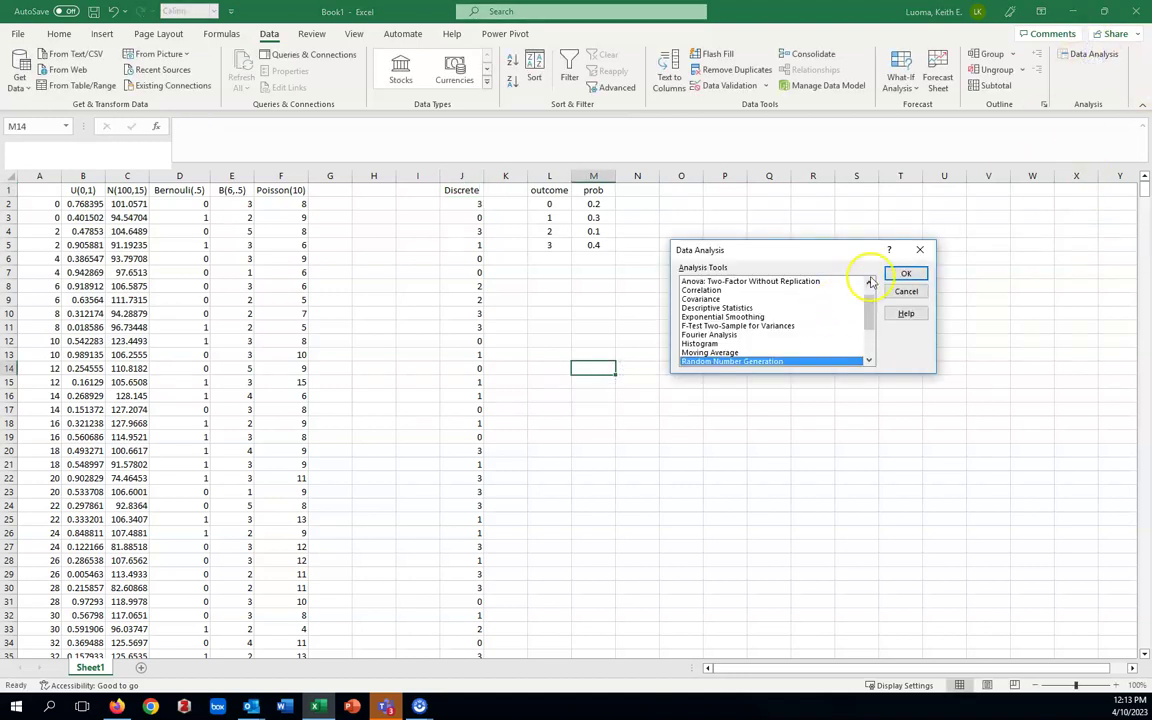
{"action": "left_click", "coordinate": [903, 273]}
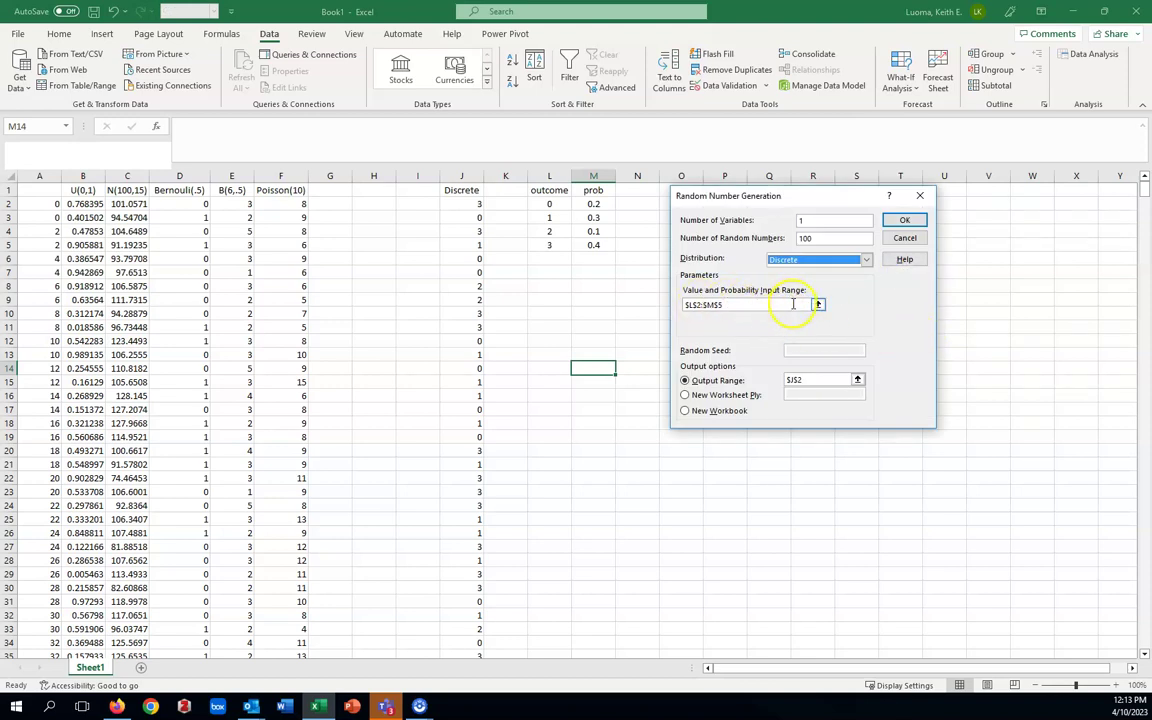
{"action": "left_click", "coordinate": [805, 221]}
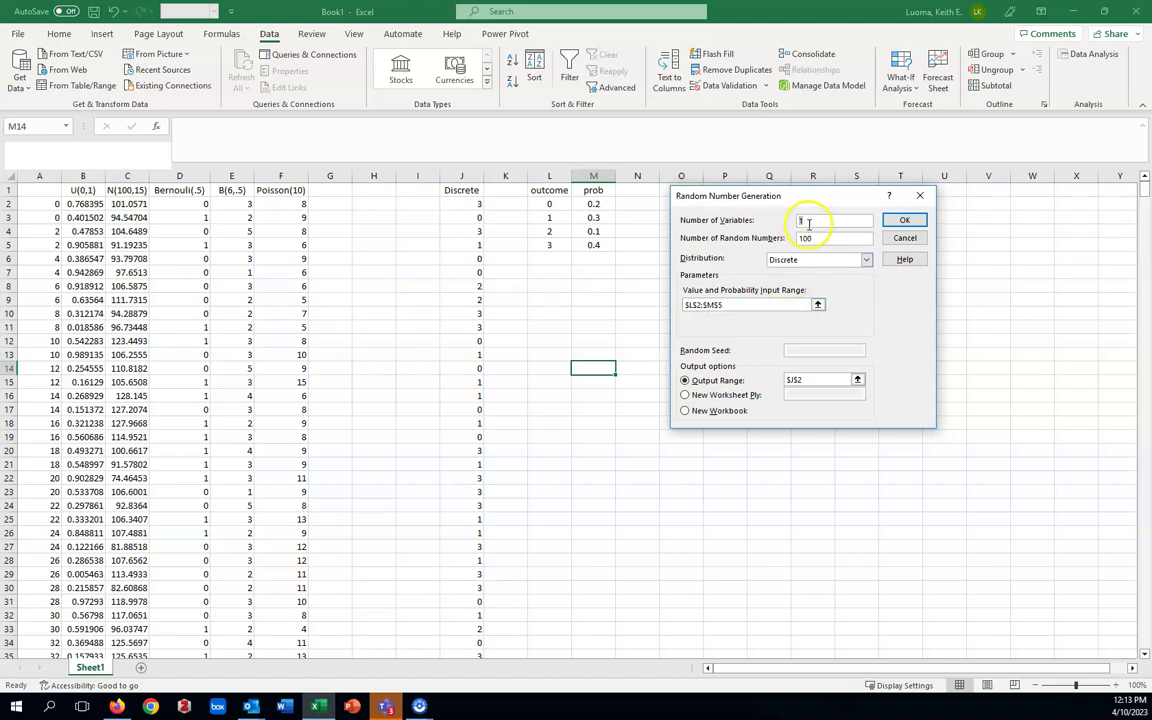
{"action": "type", "text": "2"}
{"action": "left_click", "coordinate": [905, 219]}
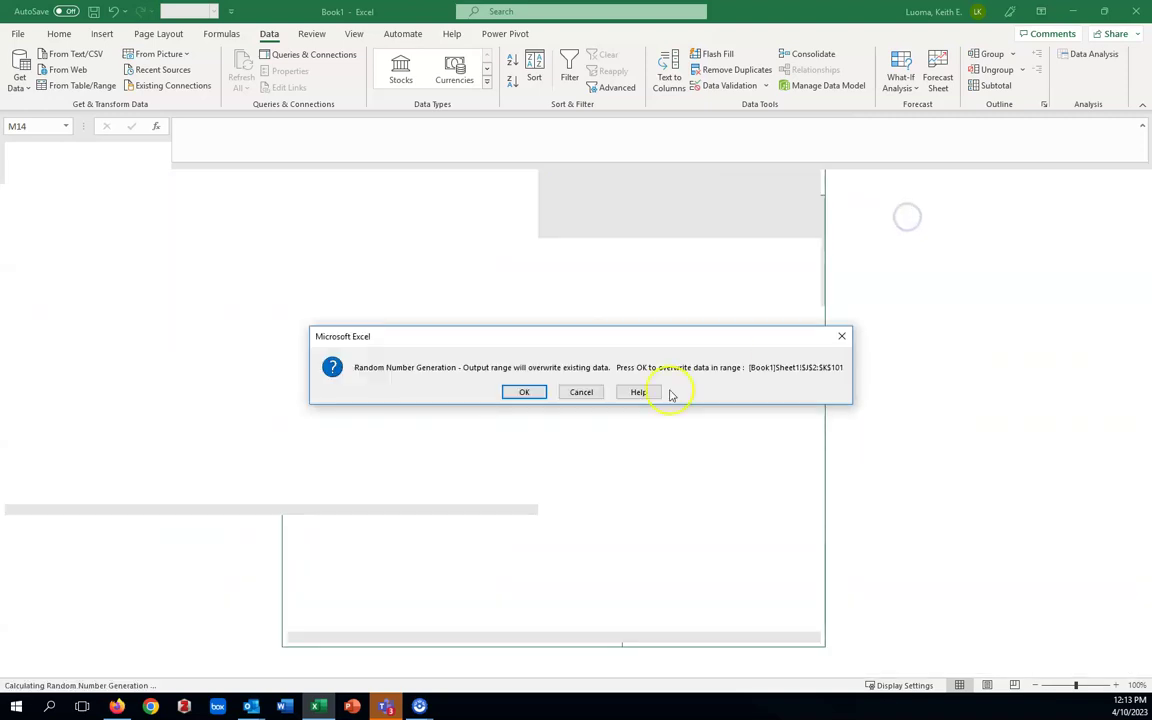
{"action": "left_click", "coordinate": [531, 392]}
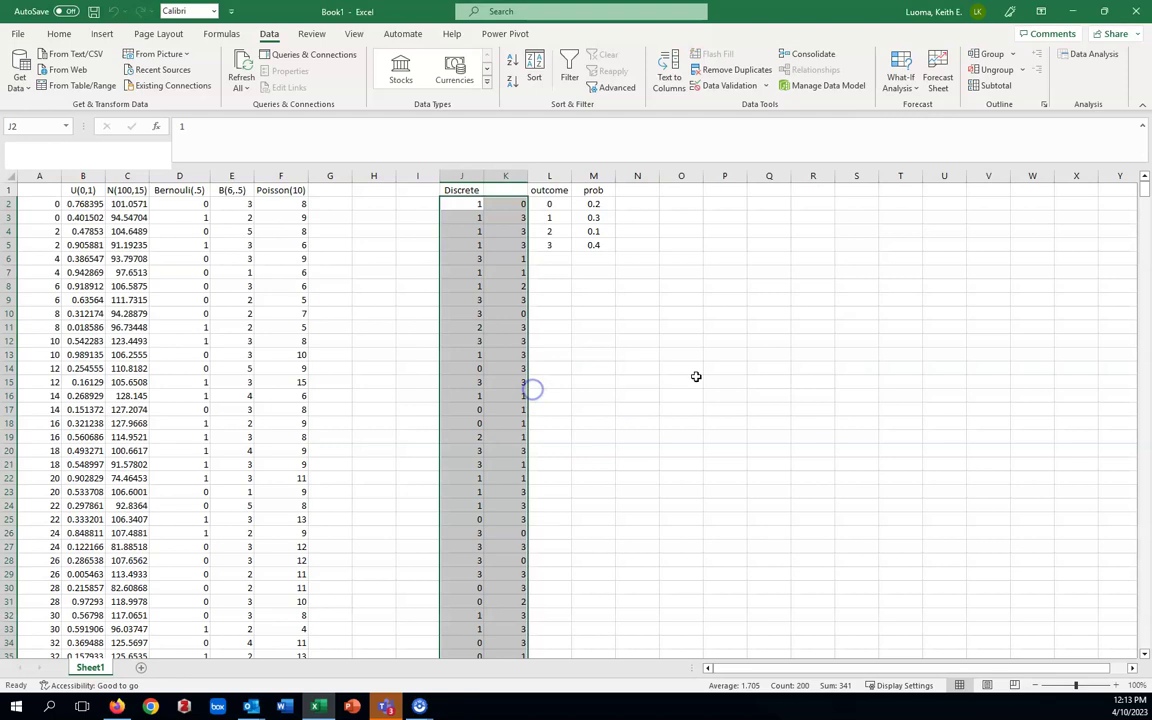
{"action": "left_click", "coordinate": [641, 394]}
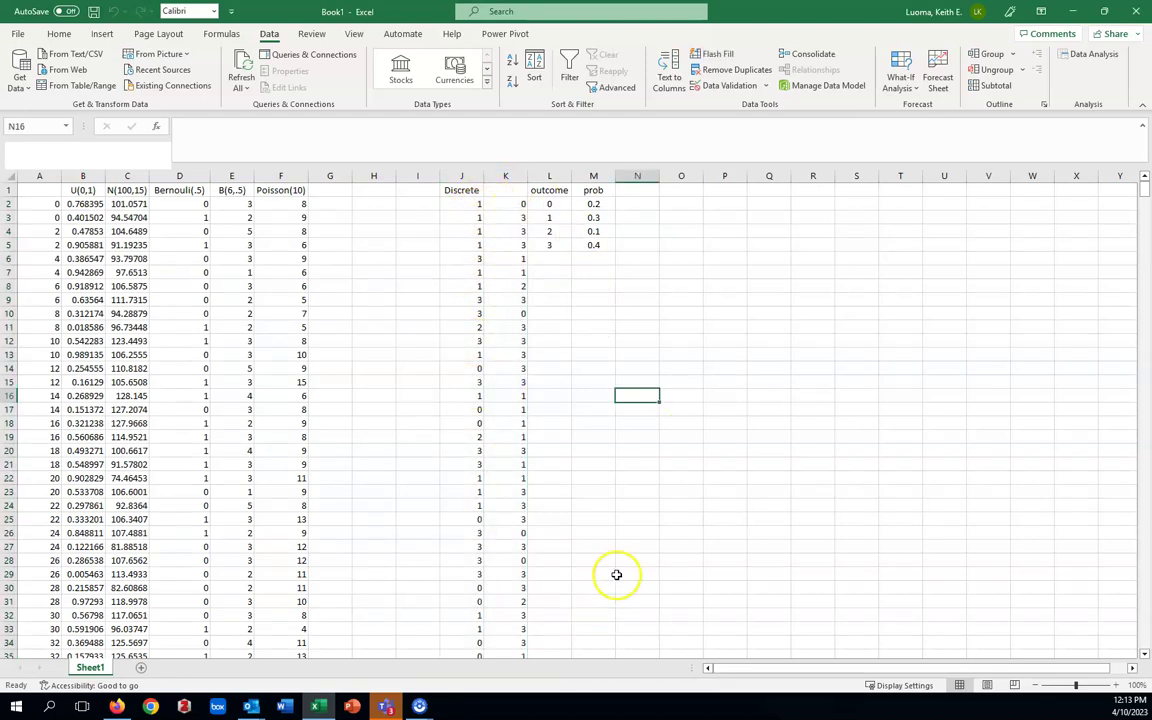
{"action": "scroll", "coordinate": [615, 573], "scroll_direction": "down", "scroll_amount": 13}
{"action": "scroll", "coordinate": [615, 541], "scroll_direction": "down", "scroll_amount": 14}
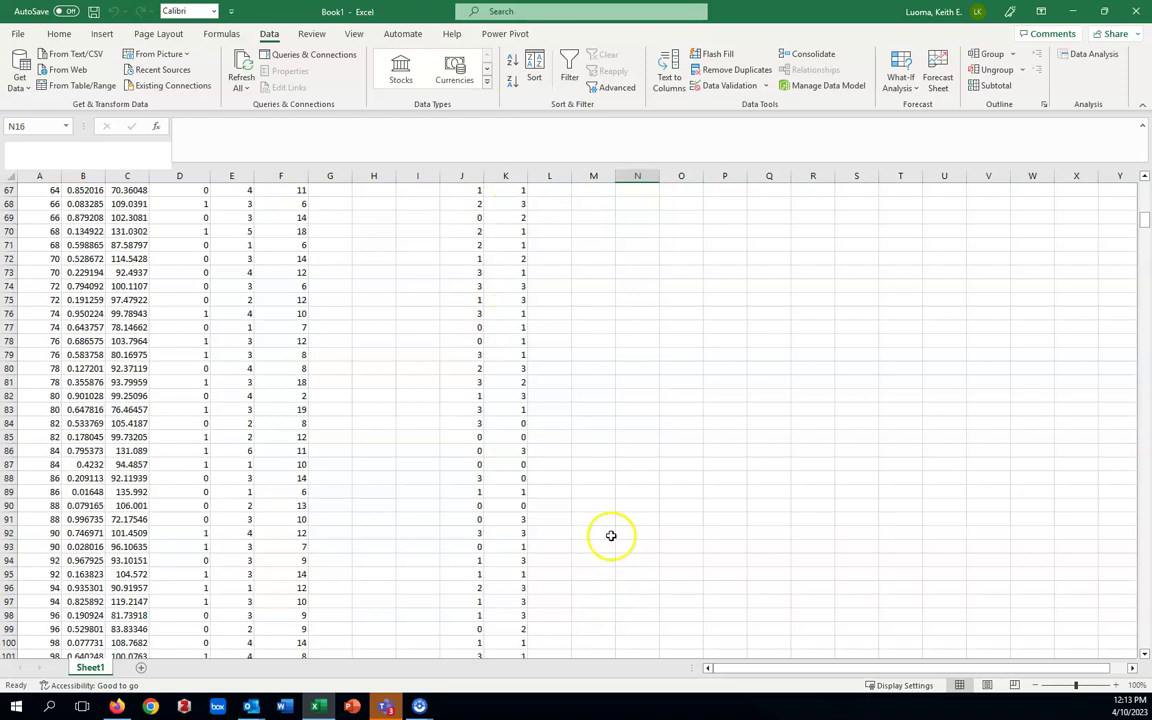
{"action": "scroll", "coordinate": [767, 476], "scroll_direction": "up", "scroll_amount": 20}
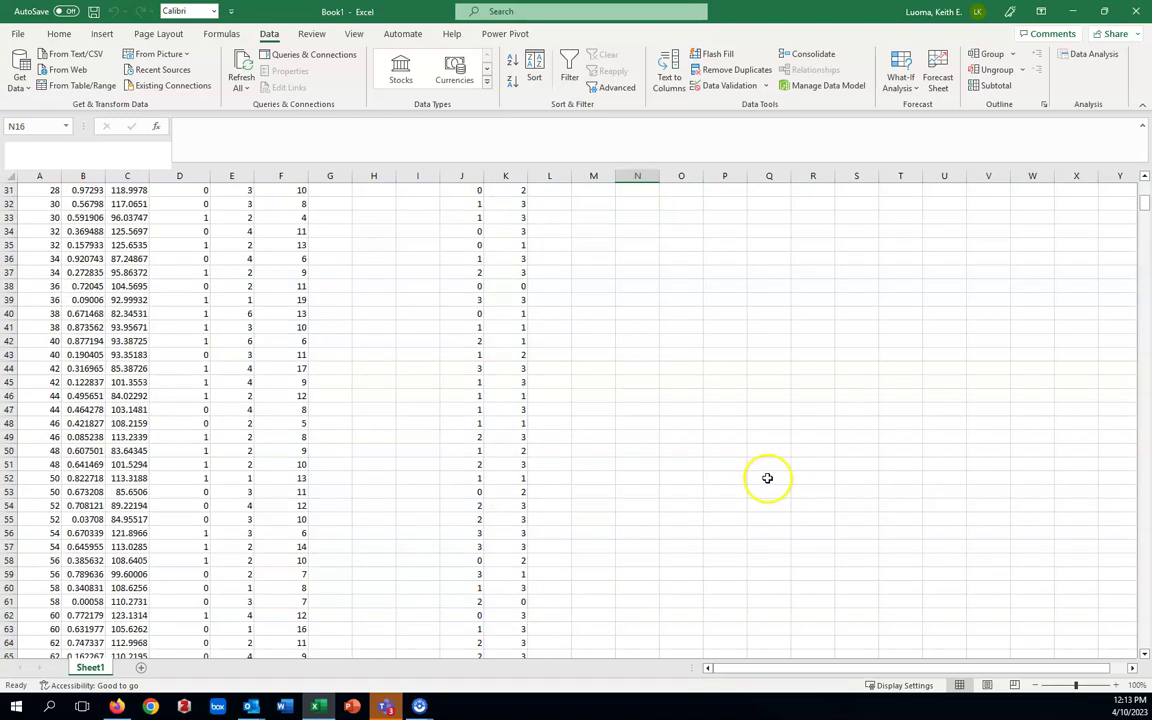